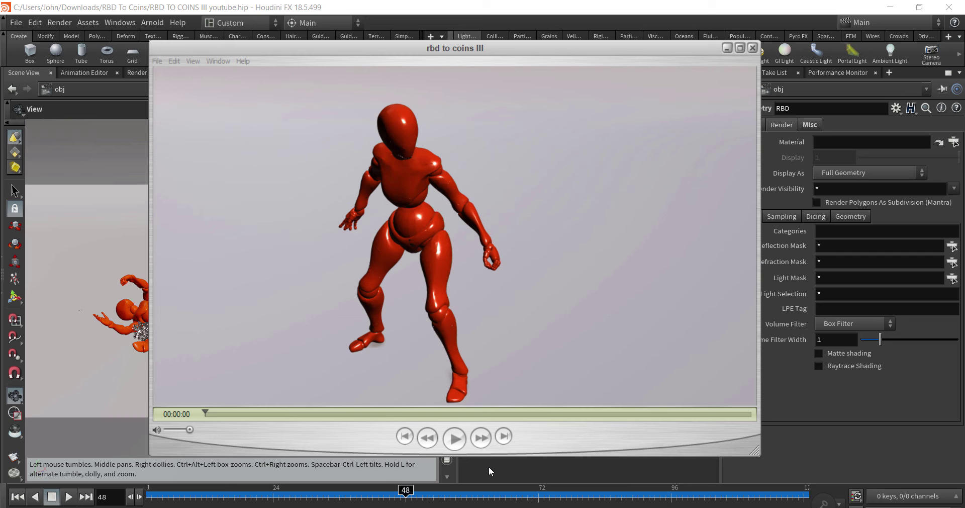
Play, pause and resume the rendered coin-burst preview, then close the video player.
click(458, 443)
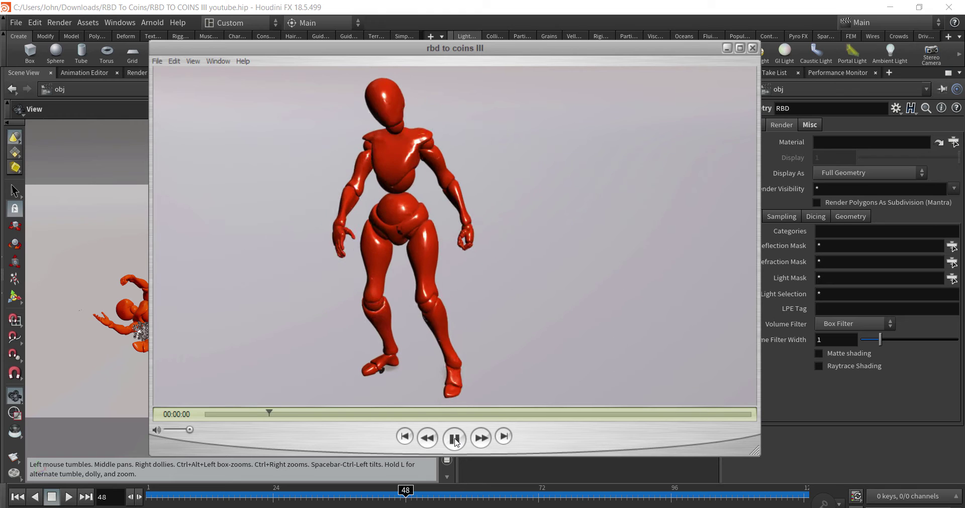
click(456, 442)
click(456, 442)
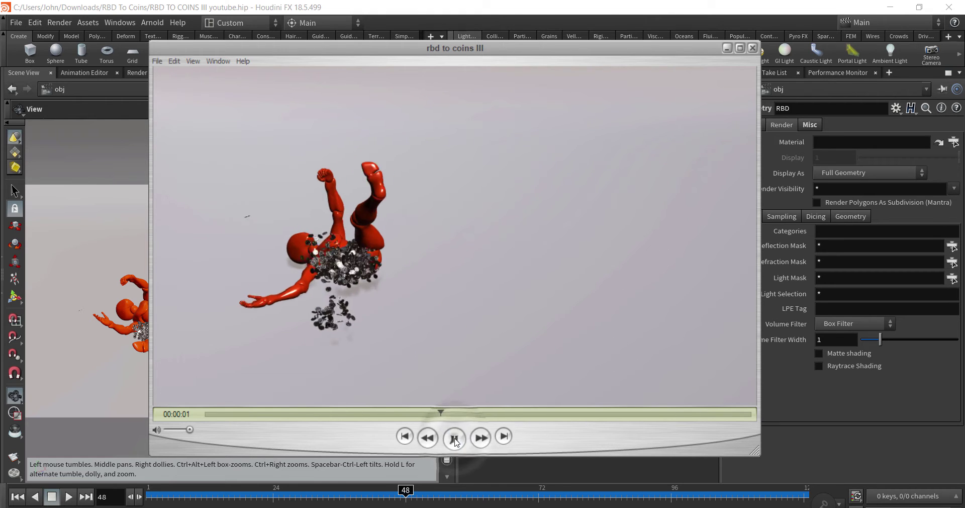
click(456, 441)
click(753, 48)
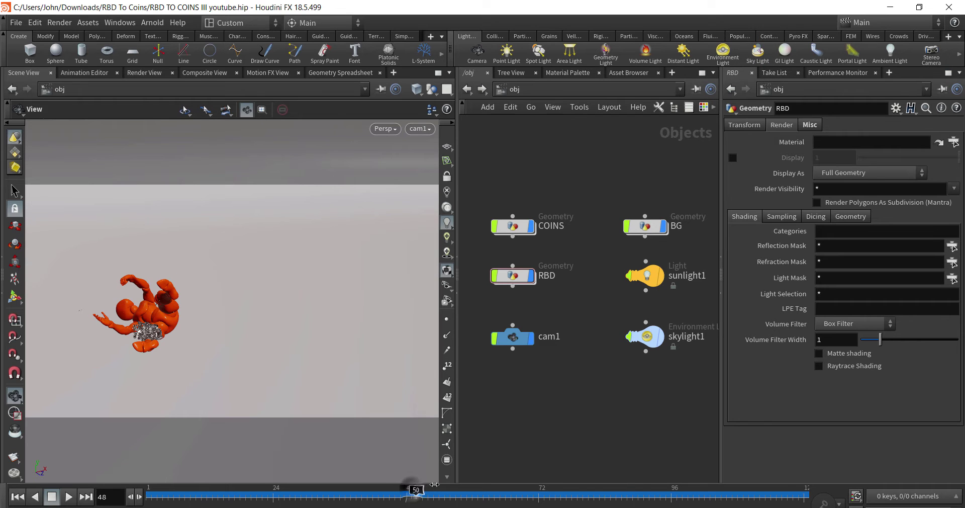
drag(406, 489, 461, 489)
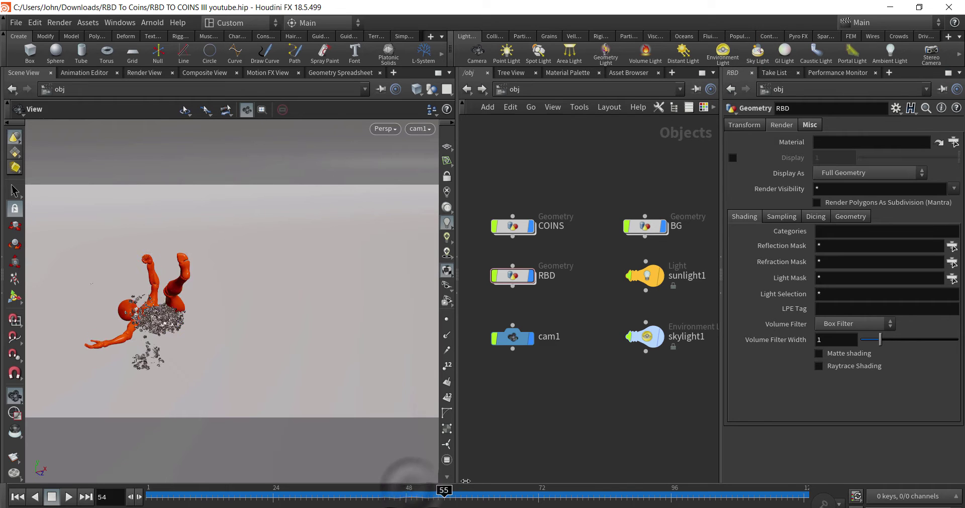
click(534, 228)
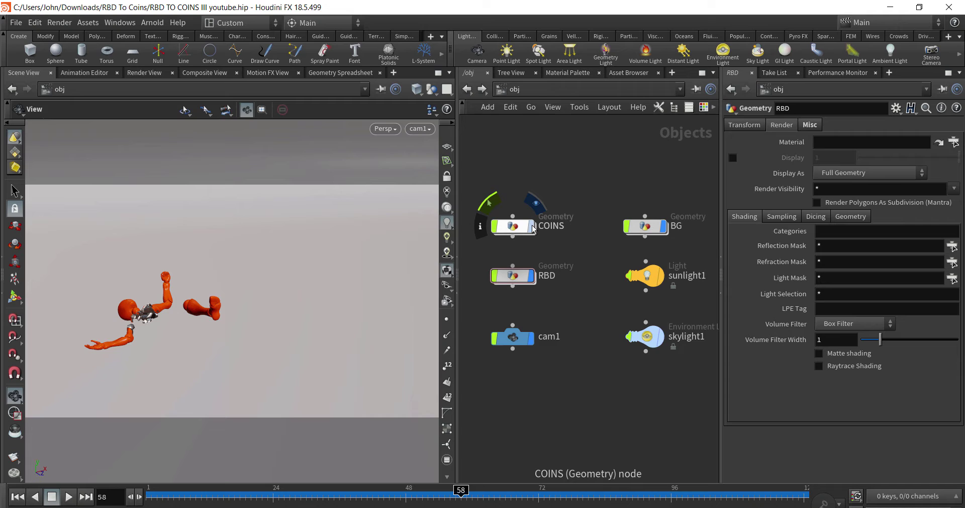
drag(460, 490, 429, 490)
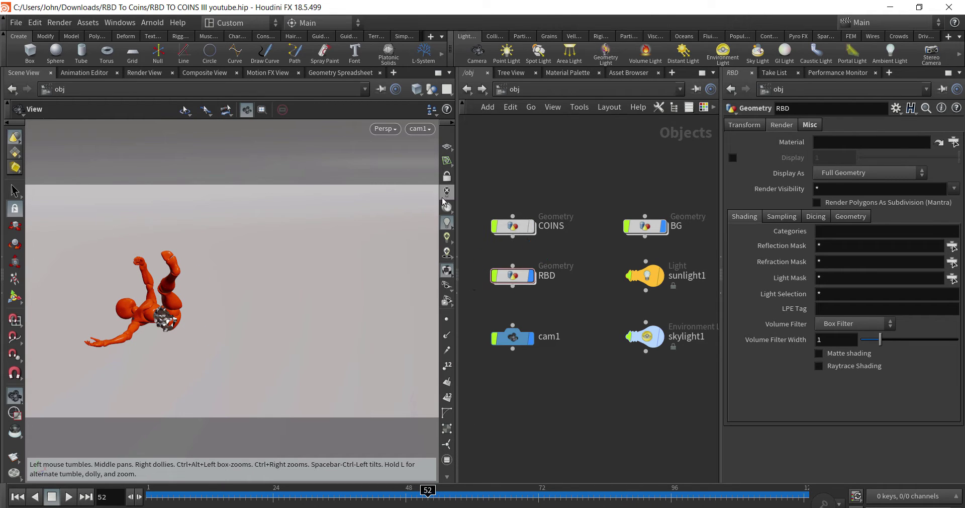
drag(173, 304, 146, 317)
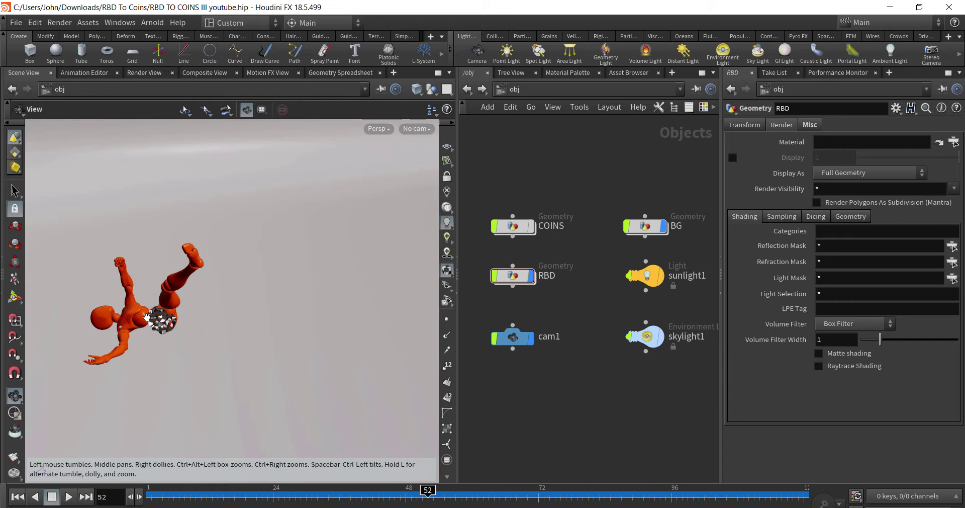
mouse_move(147, 316)
right_down()
mouse_move(239, 274)
mouse_move(230, 285)
right_up()
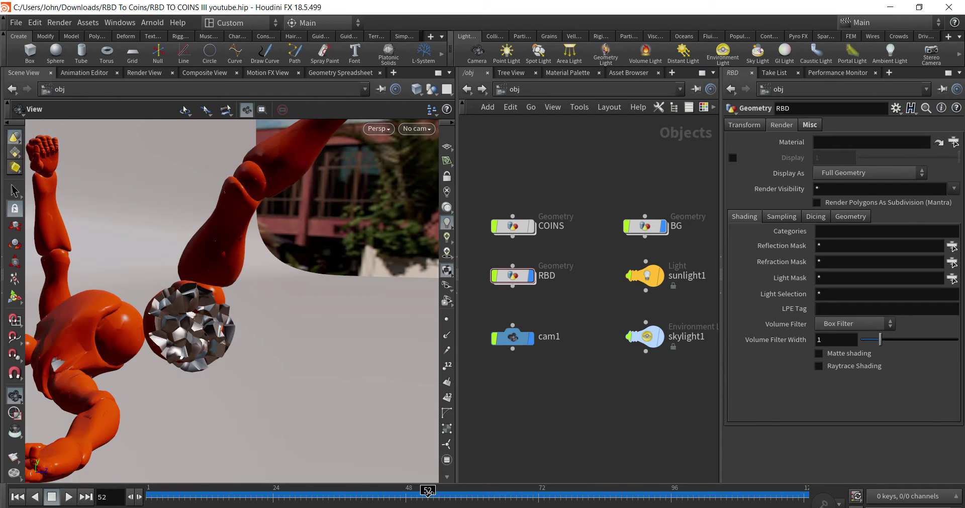
mouse_move(428, 490)
mouse_down()
mouse_move(396, 494)
mouse_move(444, 480)
mouse_move(461, 490)
mouse_up()
mouse_move(321, 330)
mouse_down()
mouse_move(286, 321)
mouse_move(129, 378)
mouse_move(308, 349)
mouse_move(184, 342)
mouse_move(216, 334)
mouse_move(206, 329)
mouse_up()
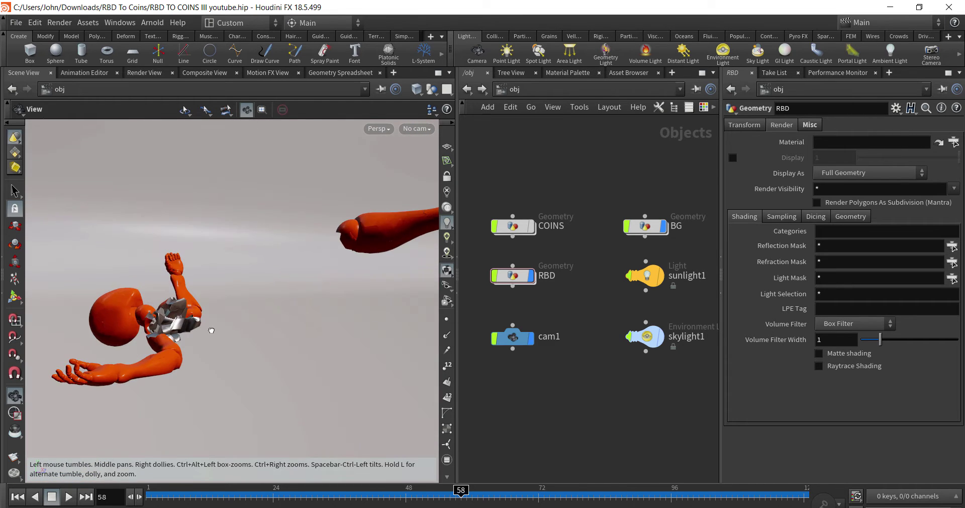
click(531, 278)
click(530, 227)
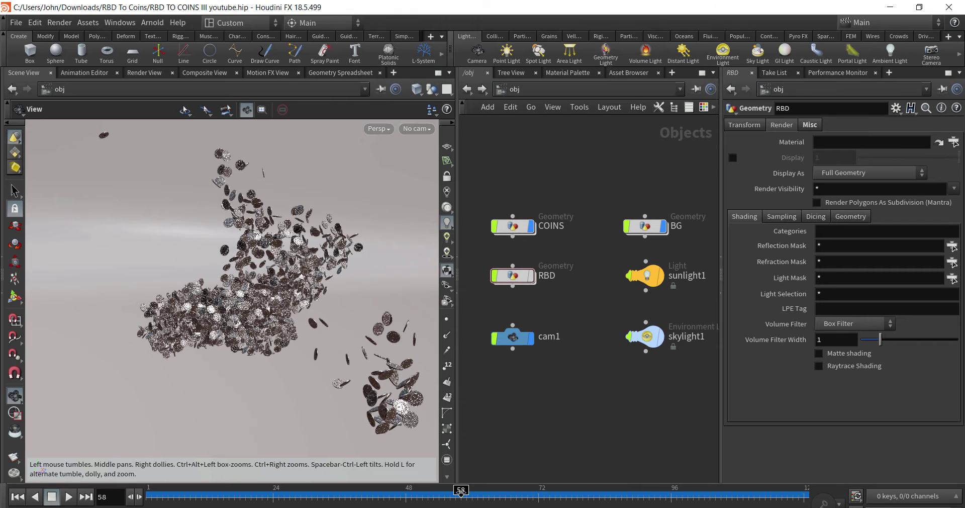
mouse_move(461, 491)
mouse_down()
mouse_move(382, 490)
mouse_move(467, 459)
mouse_move(538, 451)
mouse_move(380, 470)
mouse_move(407, 467)
mouse_up()
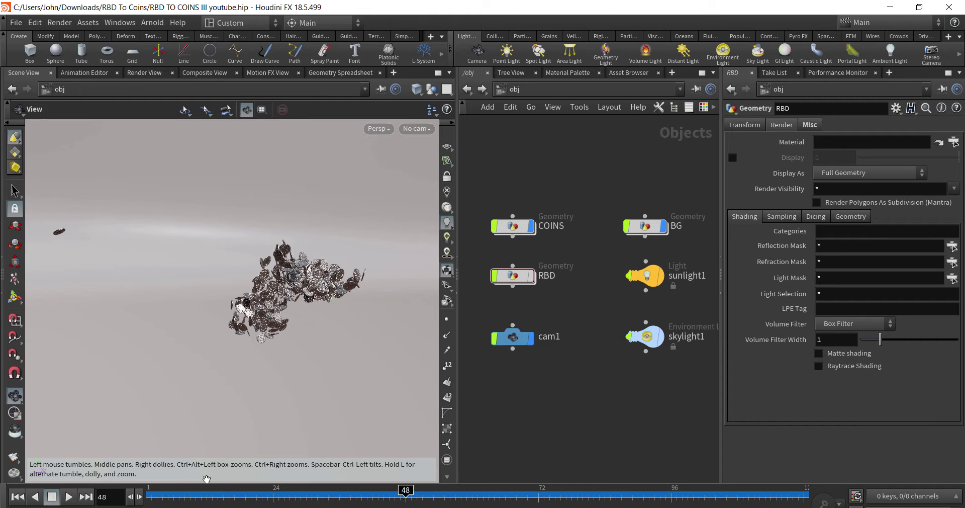
click(531, 226)
click(531, 276)
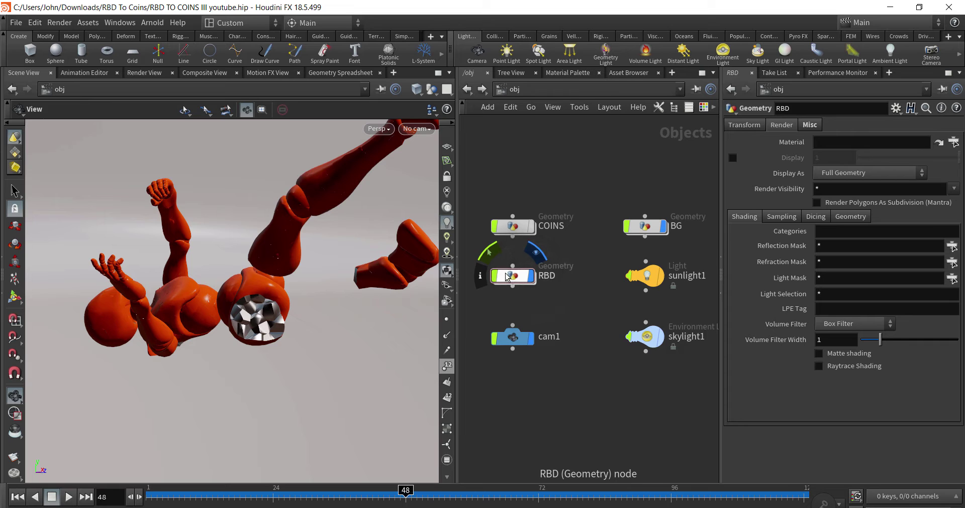
key(ctrl+Up)
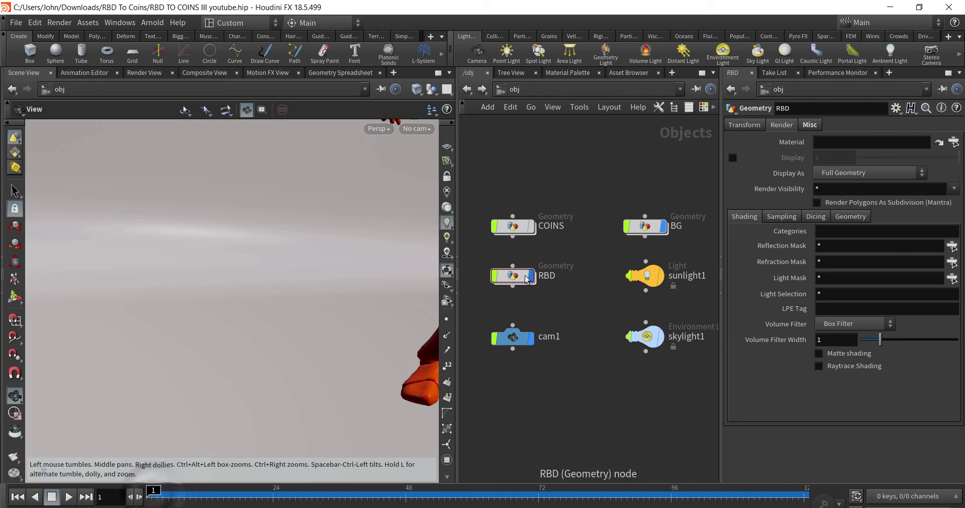
Dive into the RBD object and pan and zoom its network around solver3.
double_click(527, 280)
scroll(573, 380, down, 3)
mouse_move(573, 377)
middle_down()
mouse_move(575, 333)
mouse_move(575, 349)
middle_up()
scroll(583, 377, up, 2)
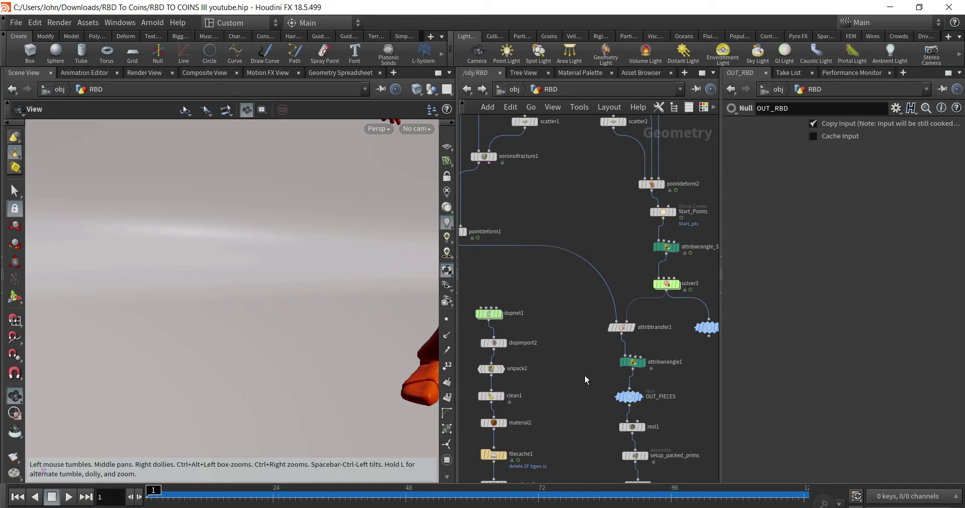
middle_drag(586, 379, 646, 206)
scroll(653, 302, up, 1)
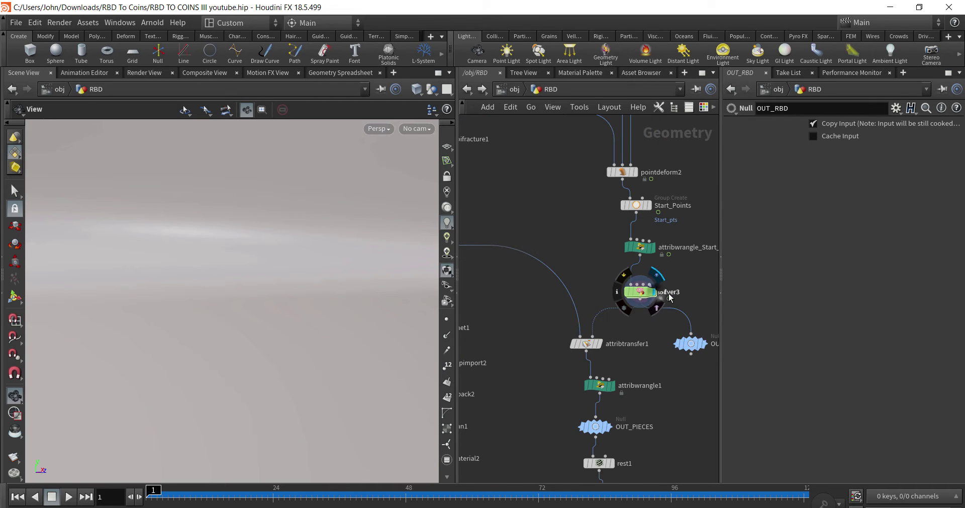
middle_drag(649, 332, 648, 302)
scroll(649, 317, down, 1)
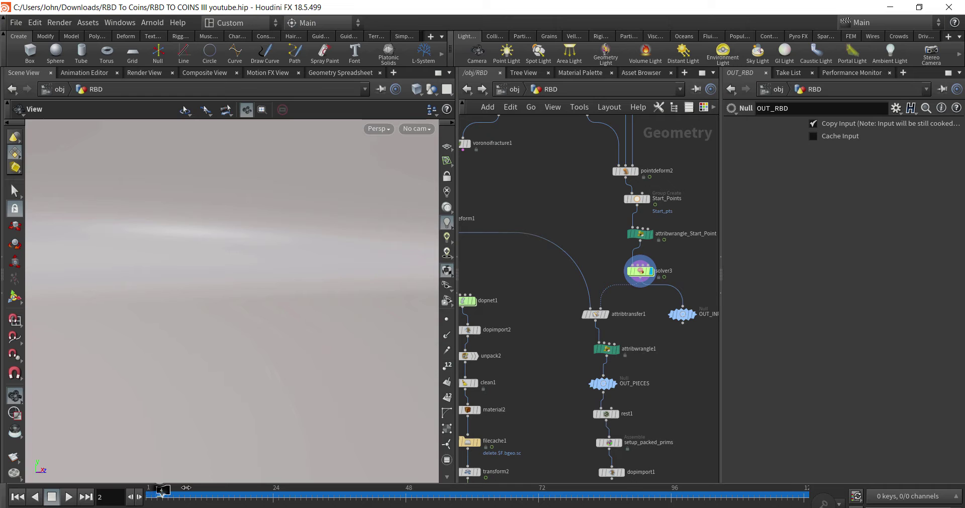
Scrub to frames 28 and 39, orbiting the point figure, then bring OUT_RBD into view.
drag(255, 483, 295, 489)
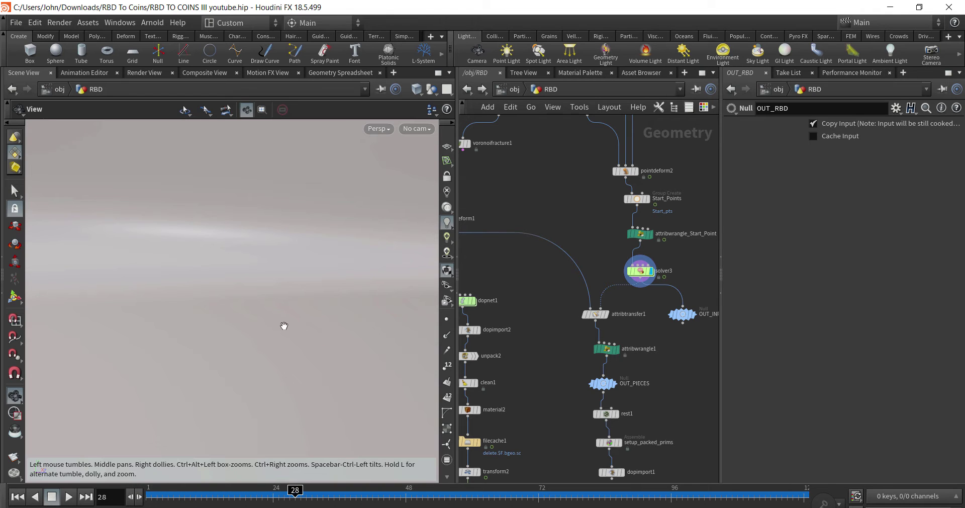
drag(284, 326, 136, 403)
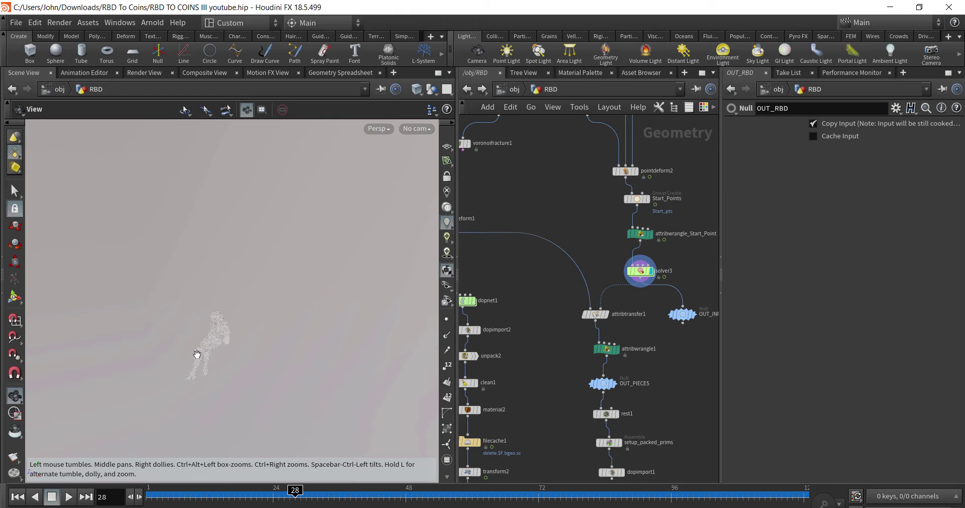
mouse_move(197, 354)
mouse_down()
mouse_move(233, 334)
mouse_move(302, 334)
mouse_move(238, 303)
mouse_up()
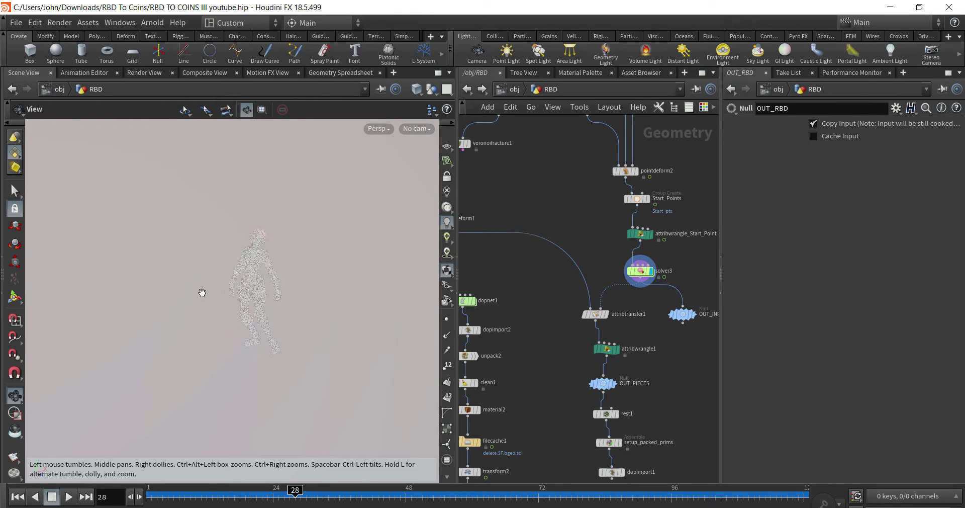
drag(313, 269, 334, 252)
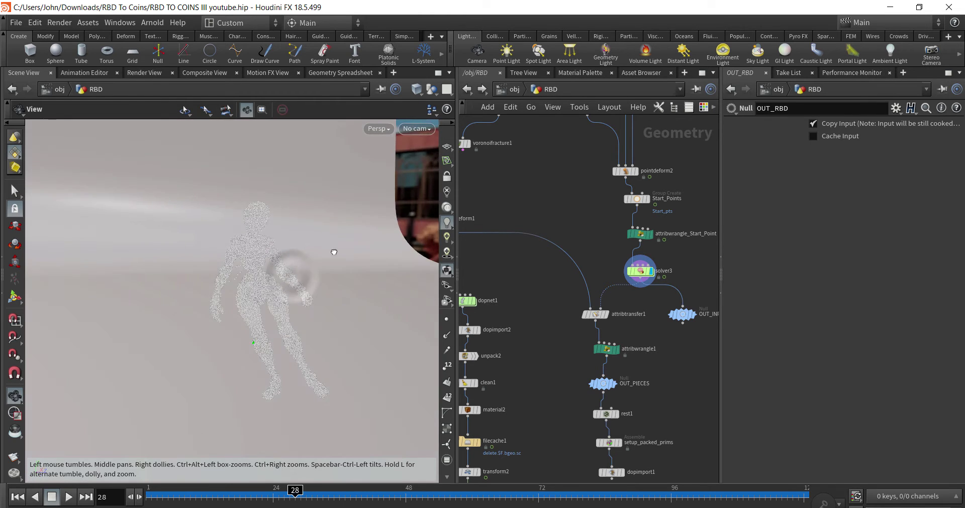
drag(324, 490, 531, 476)
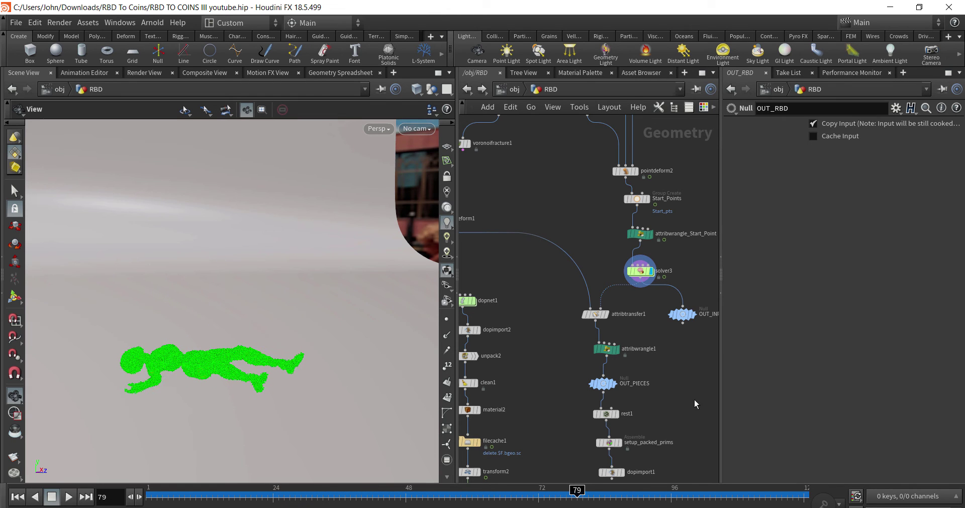
middle_drag(695, 404, 682, 336)
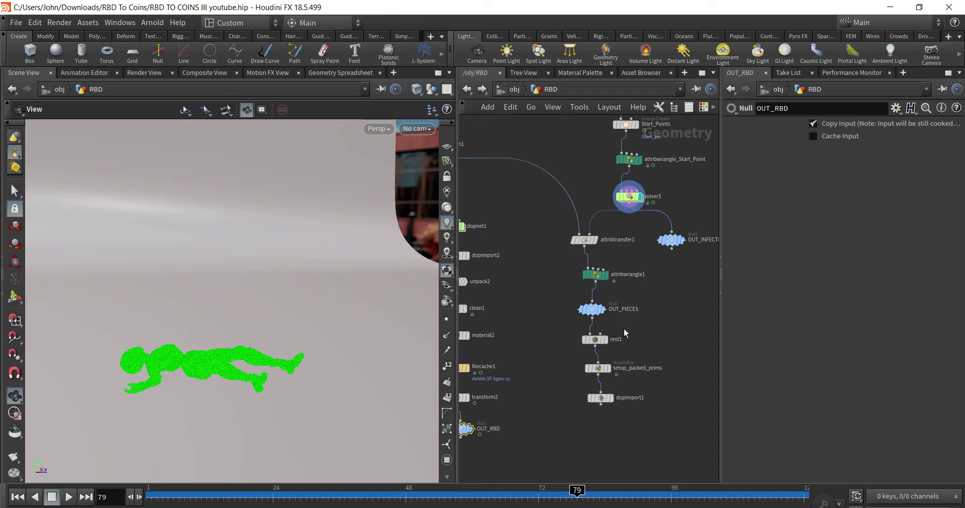
Inspect attribwrangle1's VEX code and setup_packed_prims' assemble settings.
click(601, 276)
click(597, 277)
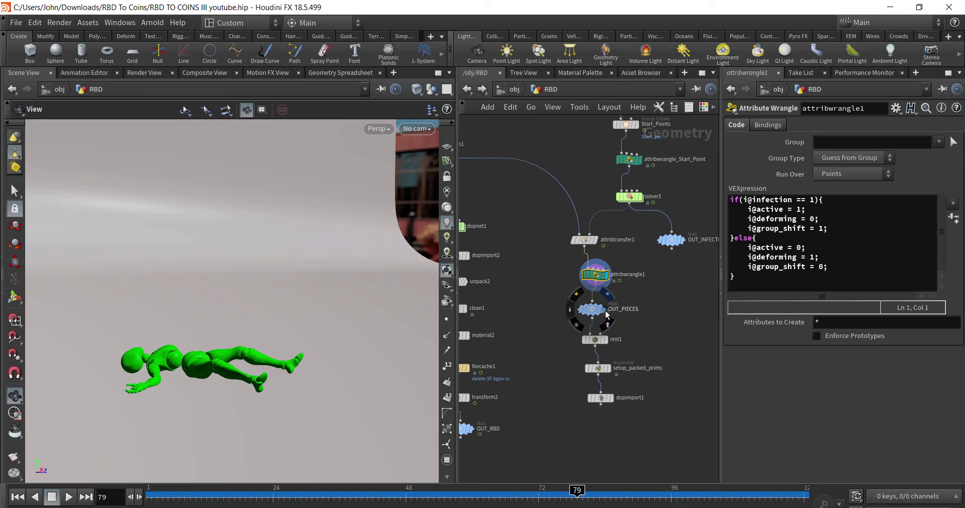
click(600, 377)
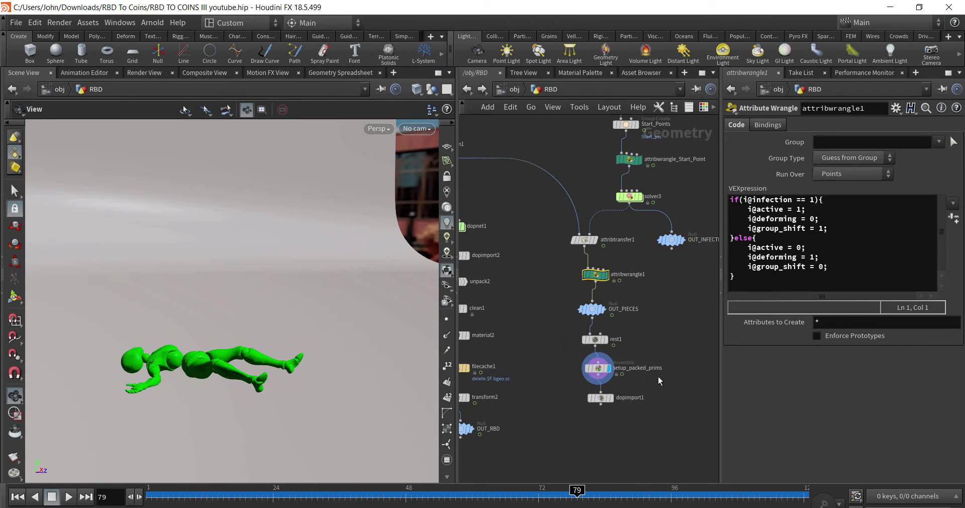
click(600, 375)
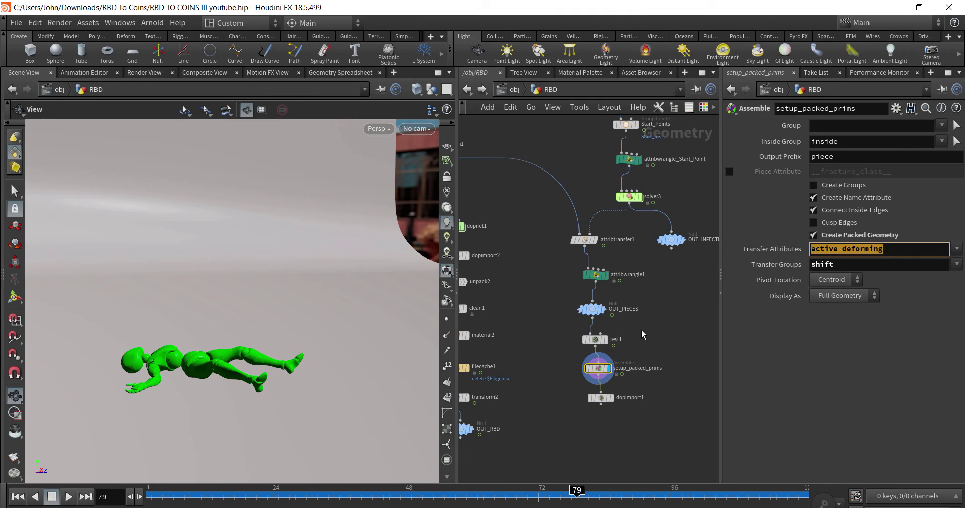
Zoom to dopnet1 and set its display flag to show the grey simulated figure.
middle_drag(551, 345, 586, 340)
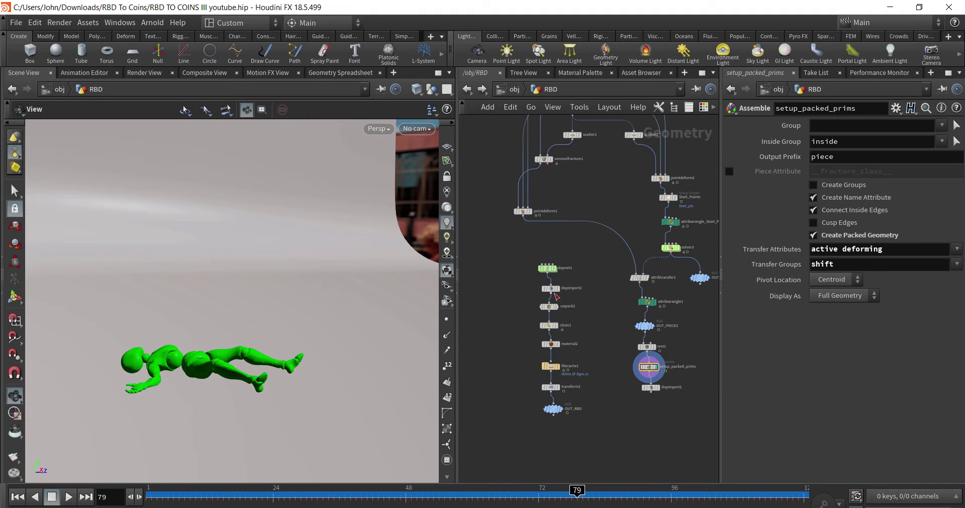
scroll(552, 293, up, 2)
scroll(552, 293, up, 2)
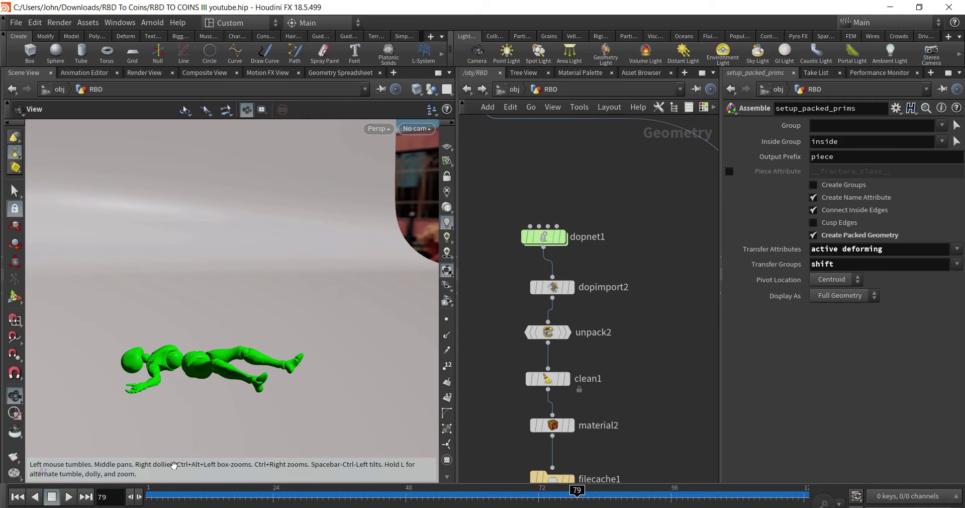
click(135, 496)
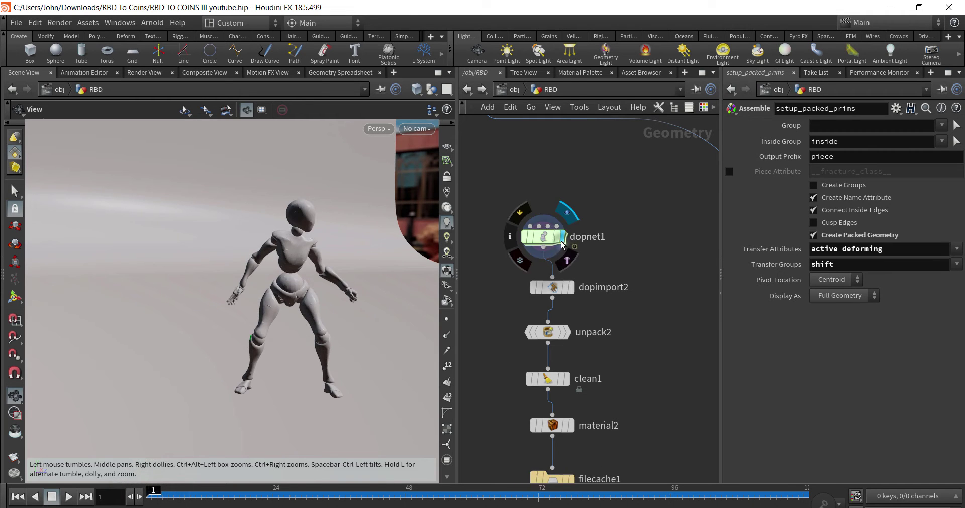
Display and enter dopnet1, then select popwrangle1's v@w damping expression.
click(539, 240)
double_click(540, 238)
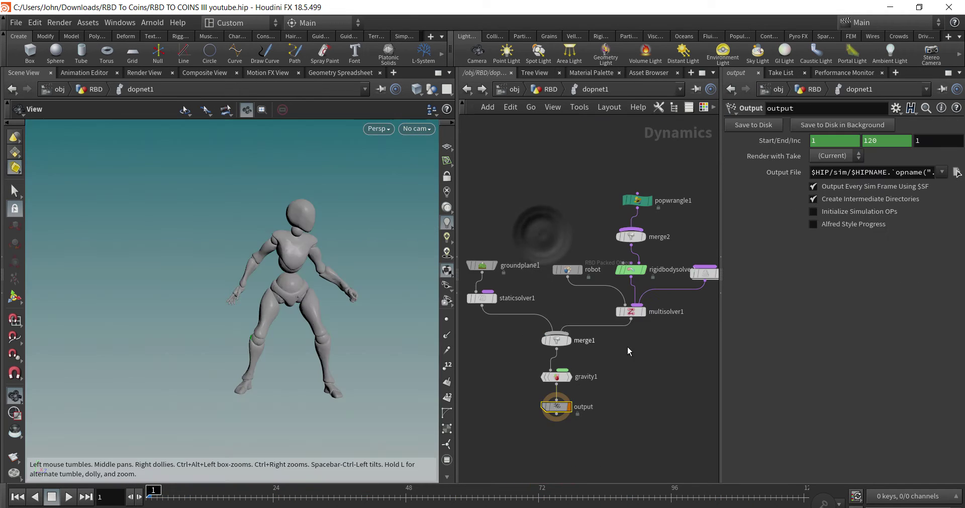
click(601, 228)
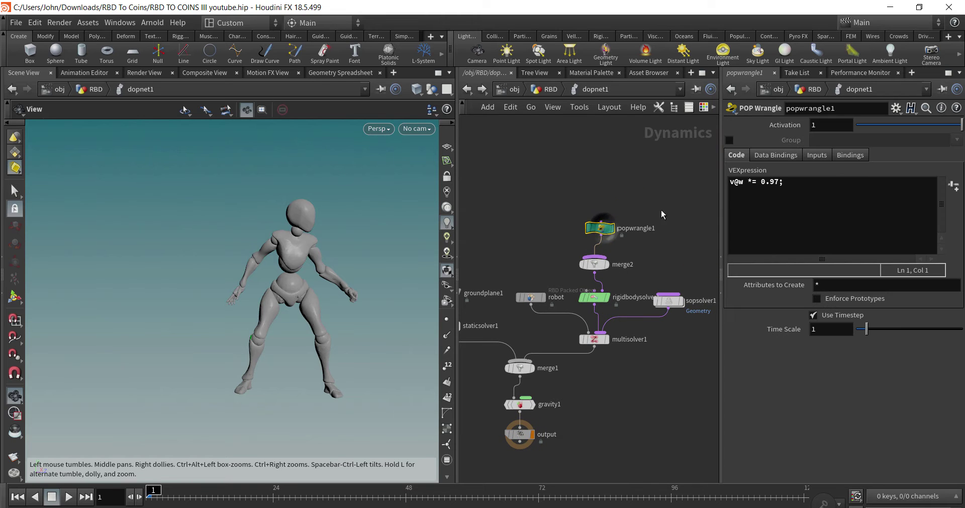
triple_click(788, 184)
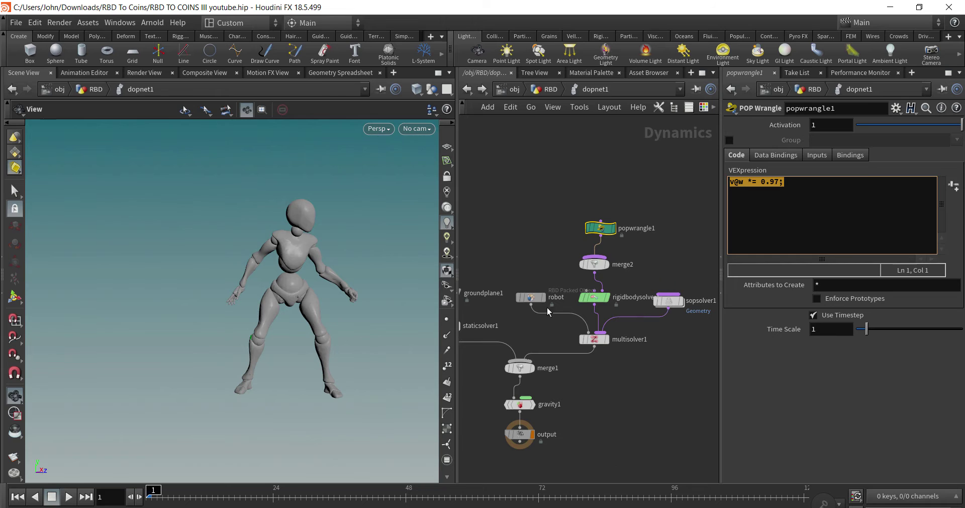
Inspect the robot and sopsolver1 settings, then dive inside sopsolver1.
click(530, 298)
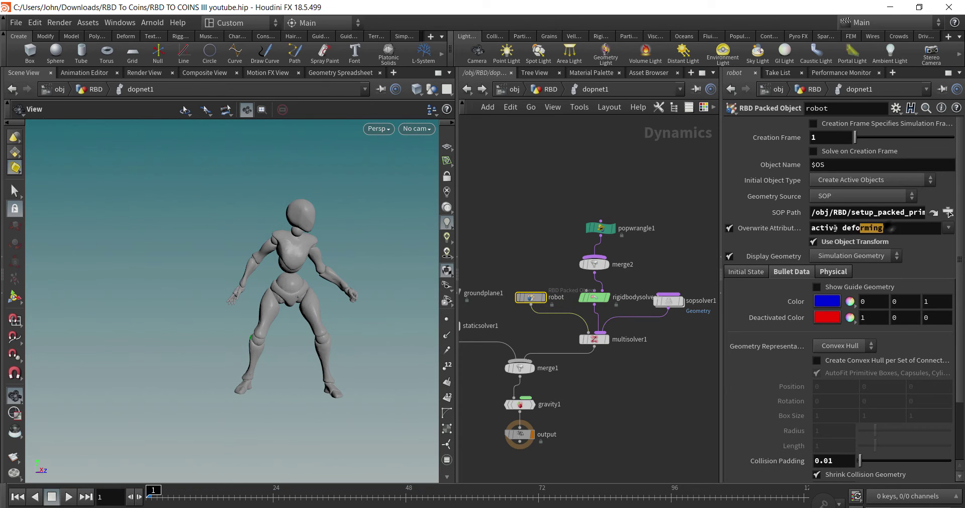
click(669, 302)
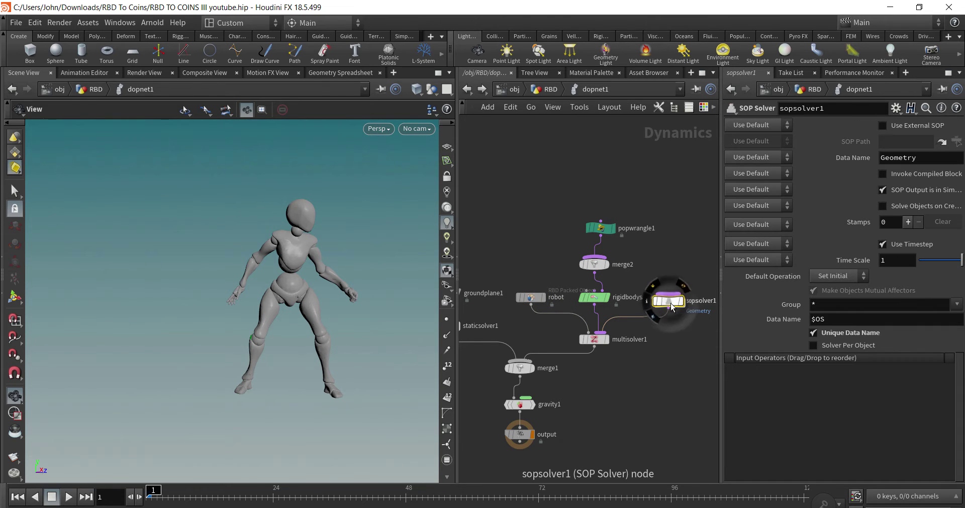
double_click(670, 304)
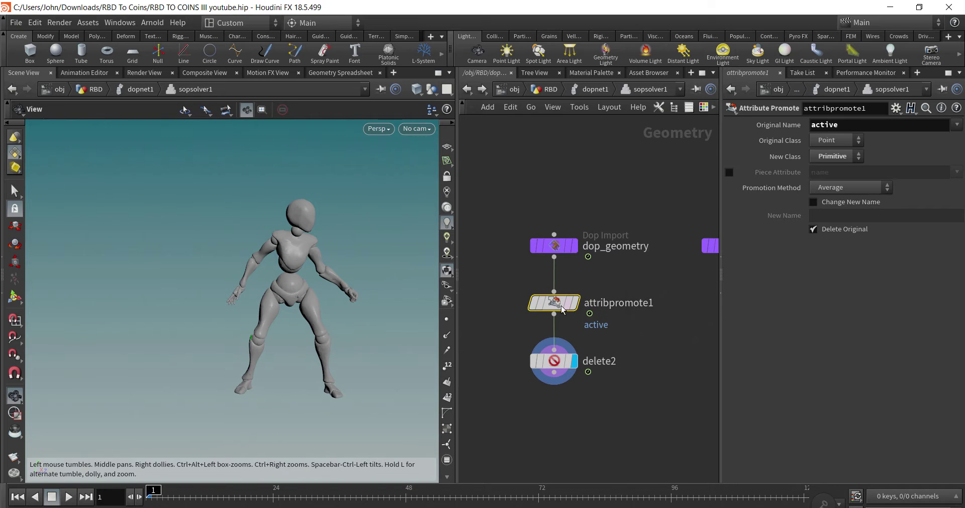
mouse_move(554, 245)
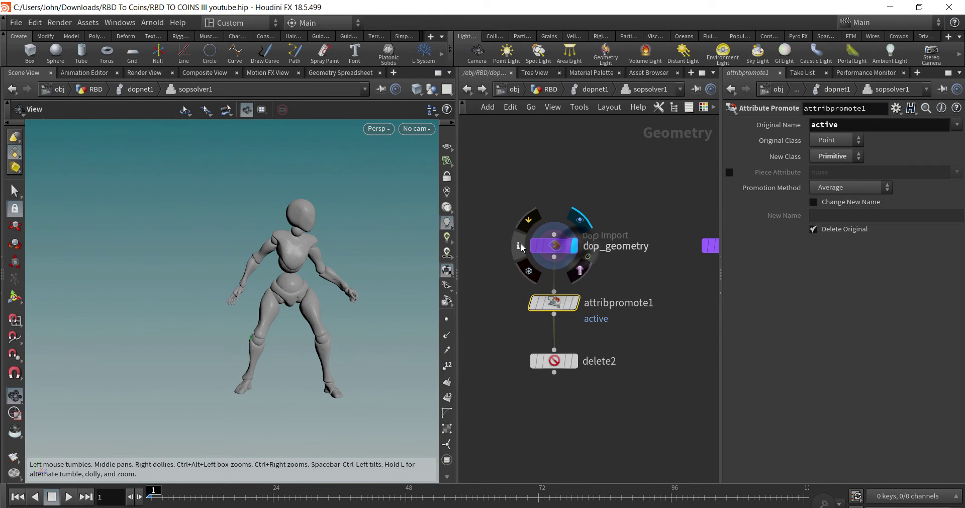
click(519, 246)
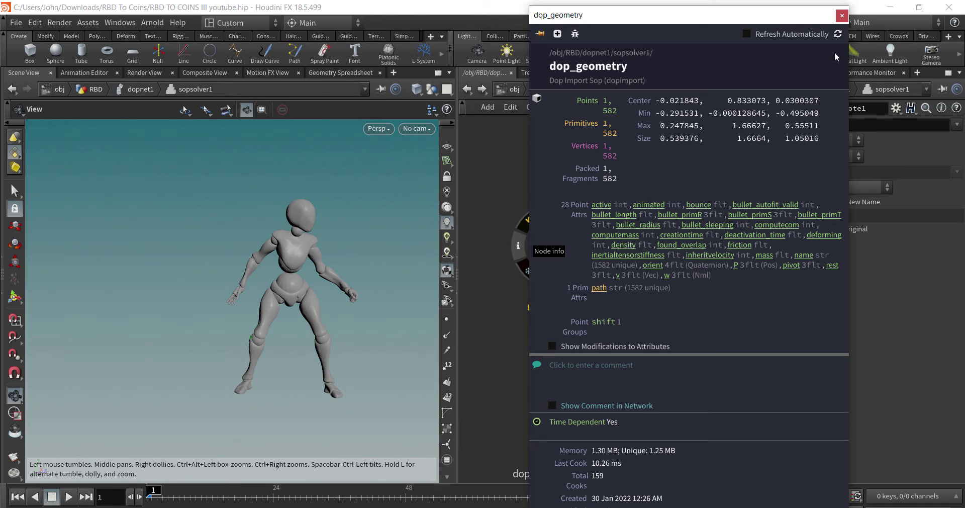
click(842, 15)
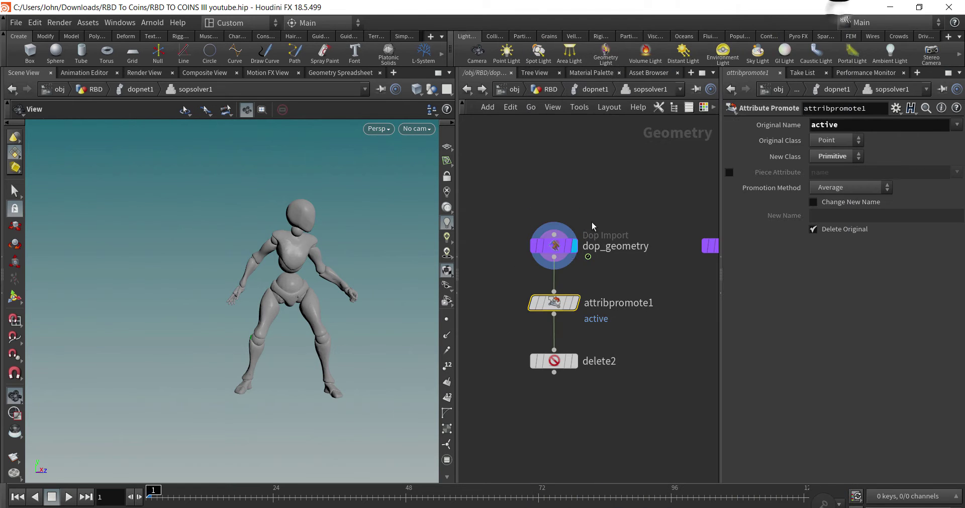
click(573, 302)
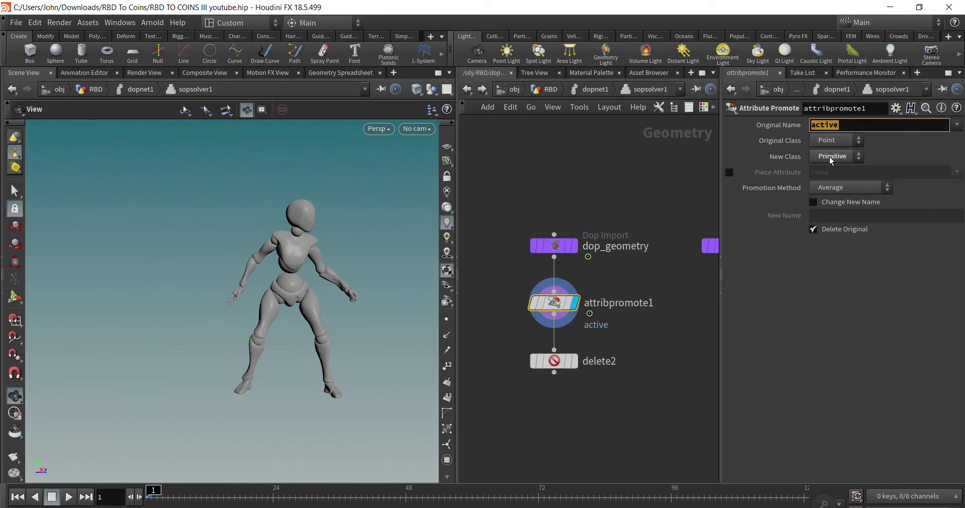
mouse_move(554, 361)
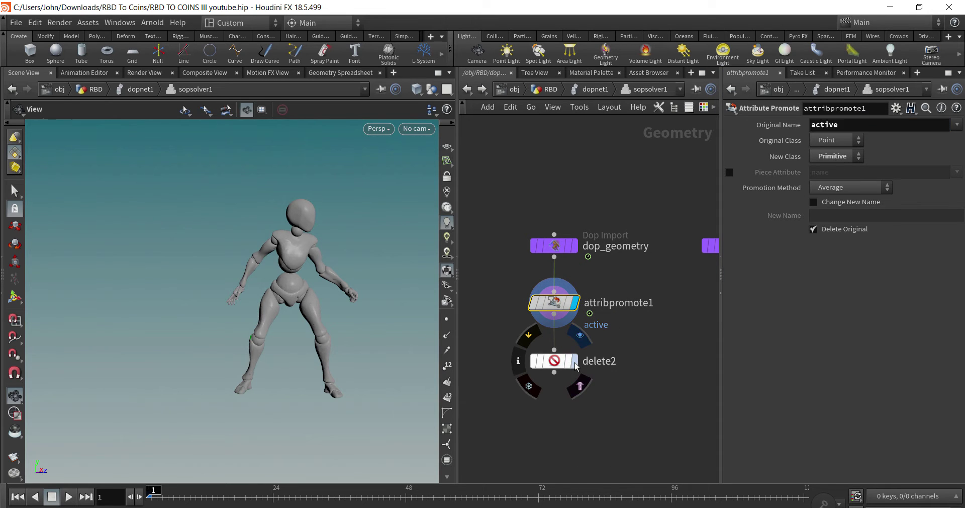
click(575, 363)
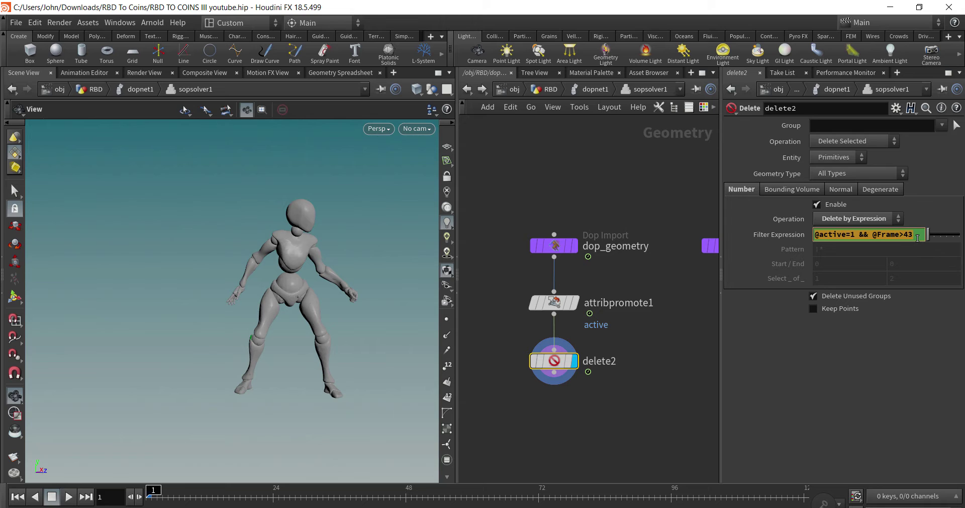
click(469, 90)
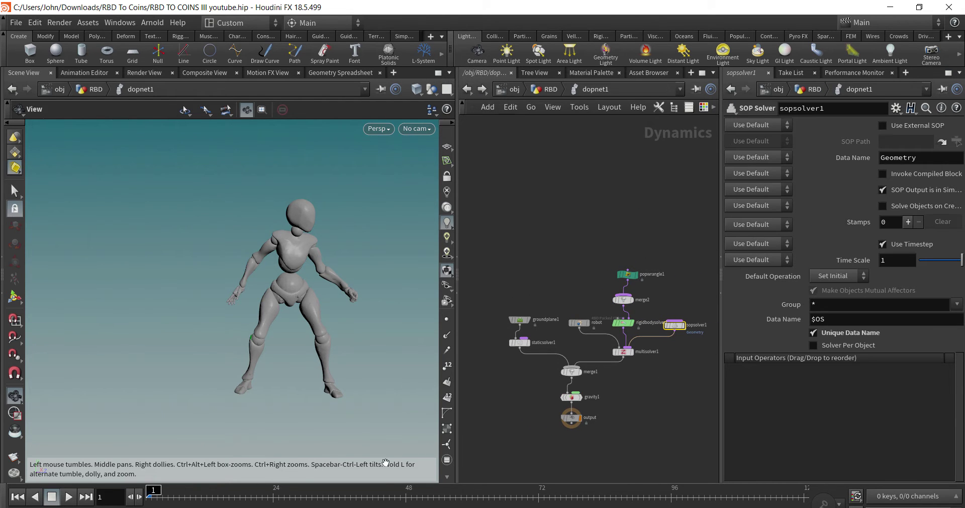
In /obj/RBD, display dopimport2, then material2 for the red robot, then filecache1.
click(465, 91)
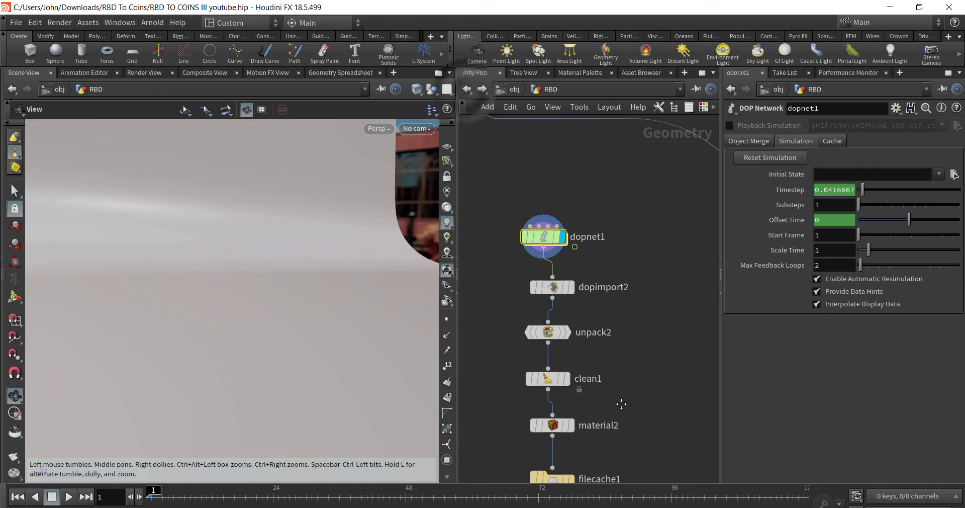
click(578, 252)
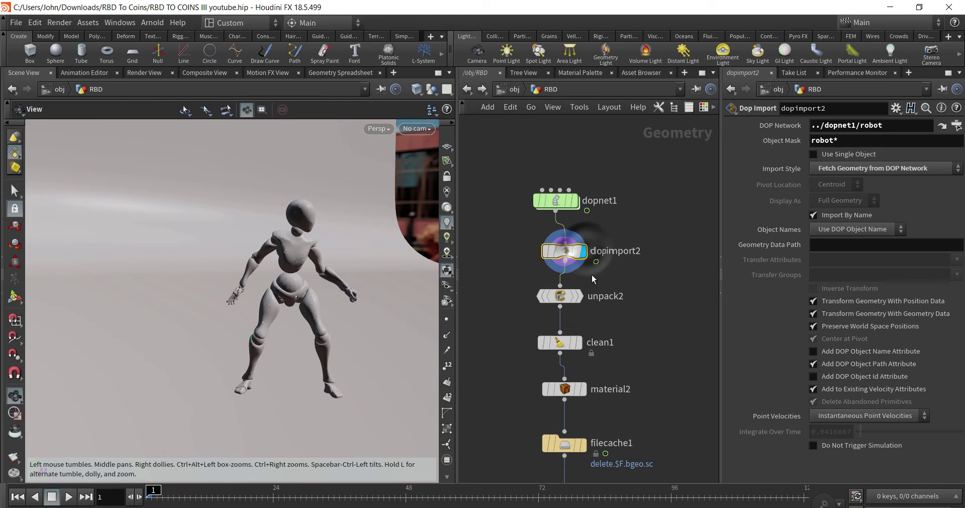
click(585, 382)
middle_drag(641, 417, 650, 340)
click(594, 365)
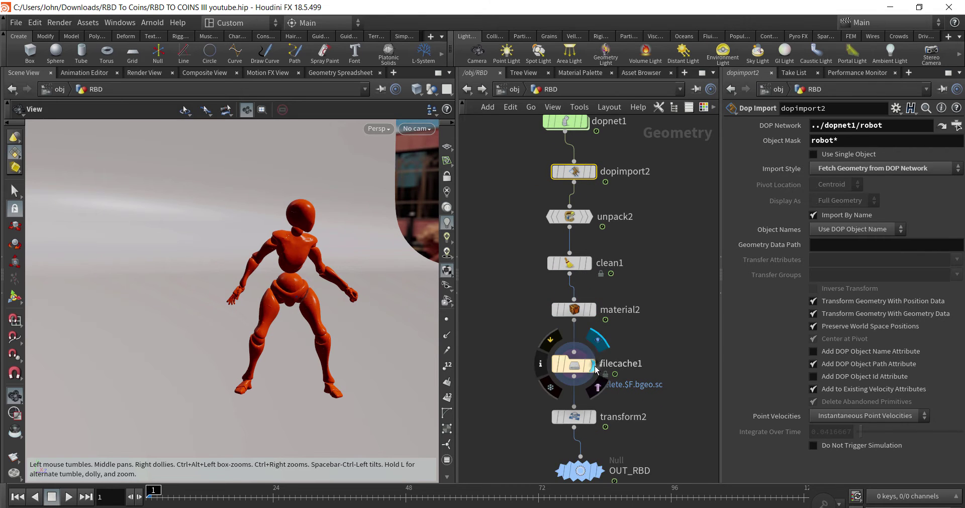
click(574, 364)
Play the cache, then display transform2 (uniform scale 10) and OUT_RBD at frame 18.
middle_drag(635, 384, 634, 345)
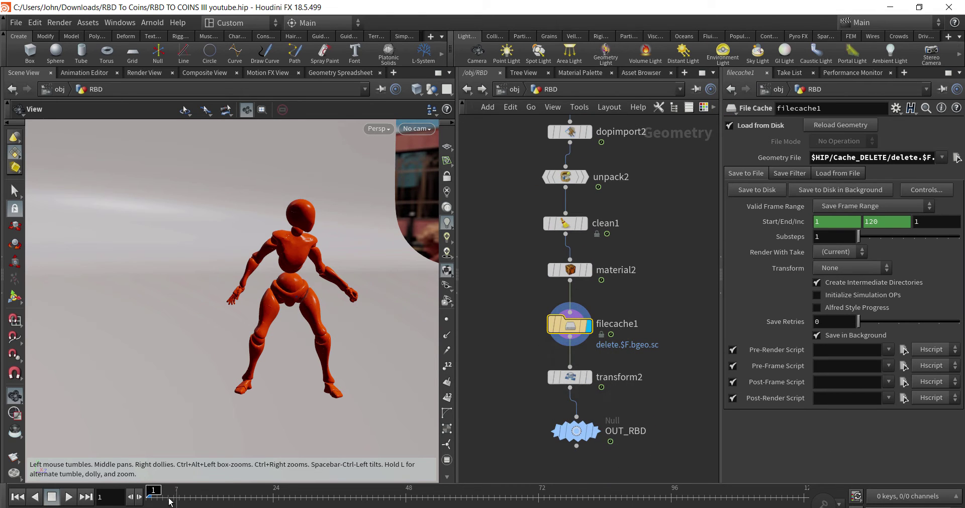
key(Up)
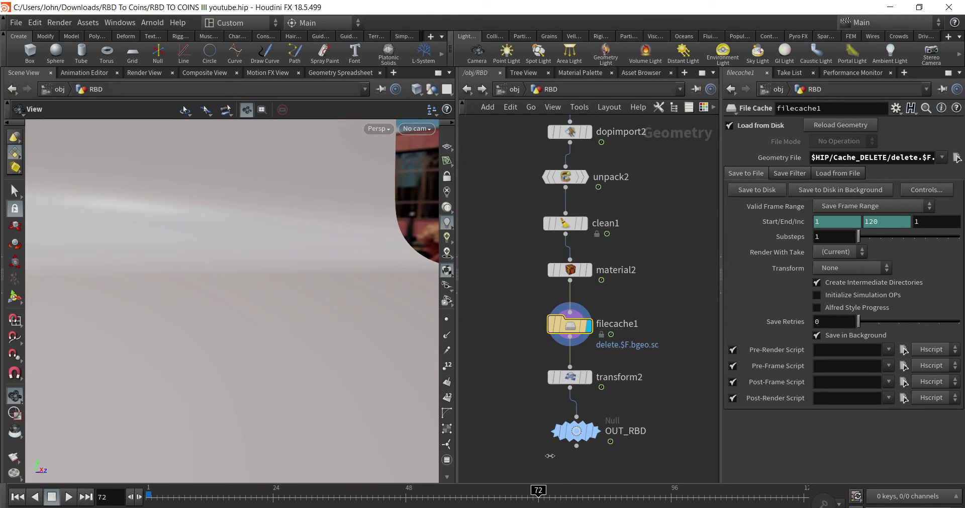
mouse_move(550, 455)
mouse_down()
mouse_move(189, 469)
mouse_move(523, 461)
mouse_up()
click(588, 376)
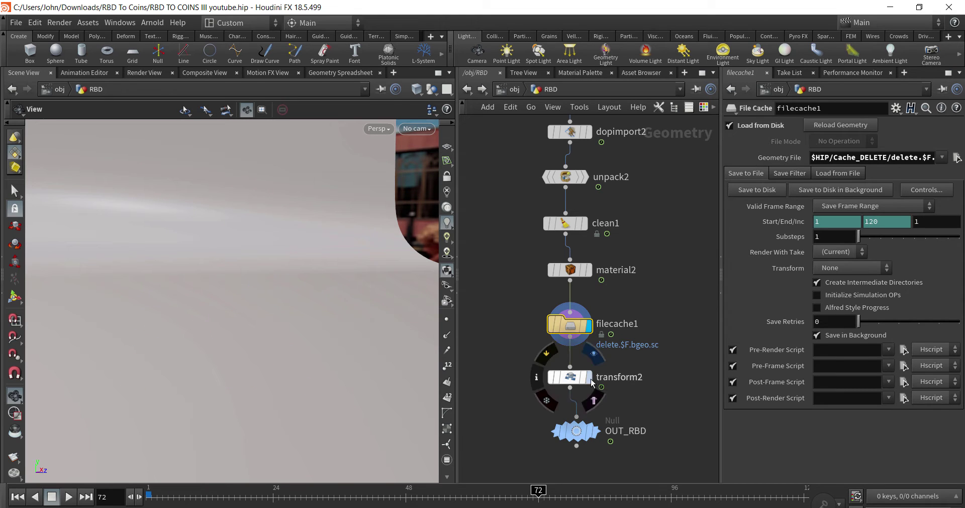
click(570, 376)
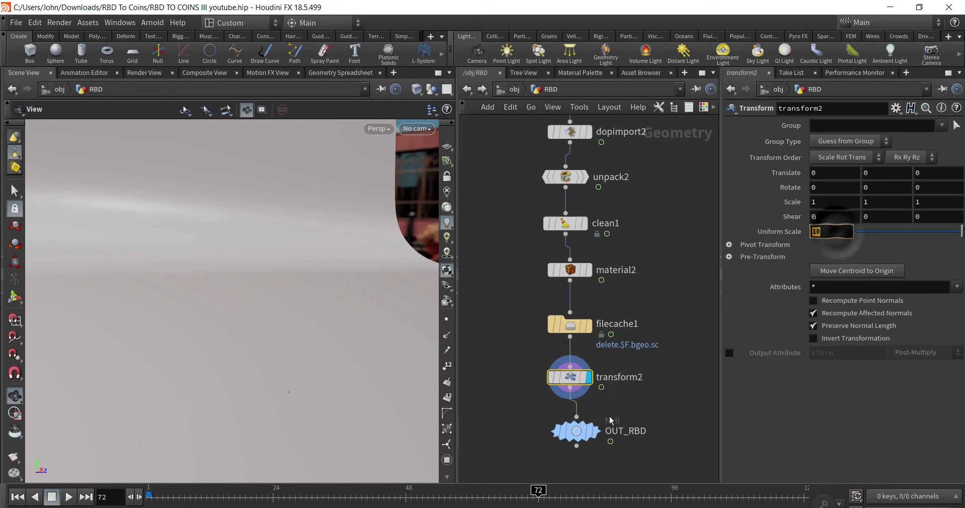
click(594, 430)
click(577, 430)
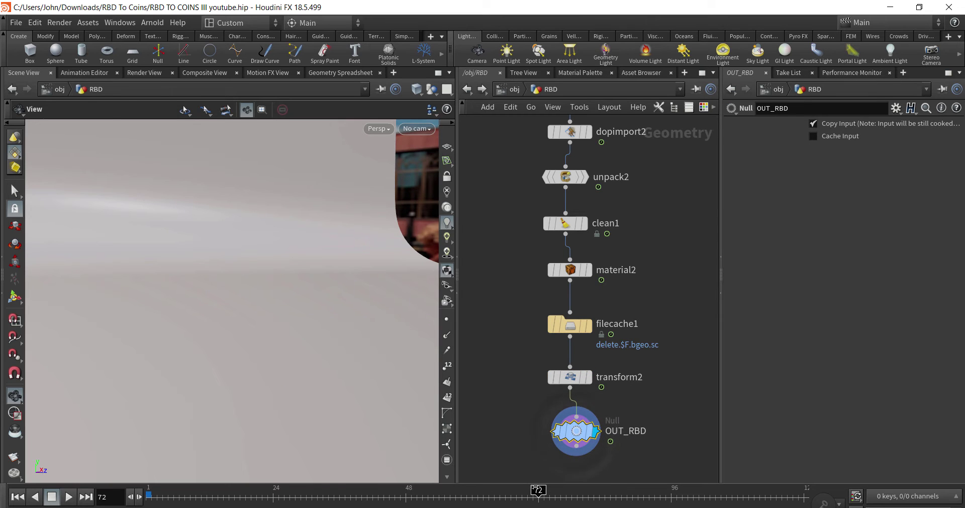
drag(536, 491, 240, 494)
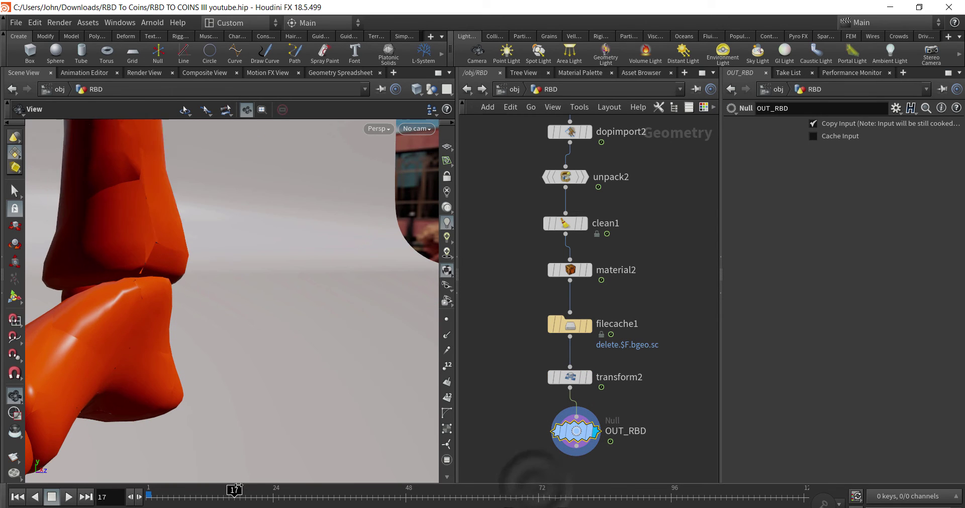
Look through cam1 and play the shatter forward, backward, then back to frame 1.
click(416, 128)
click(442, 187)
key(Up)
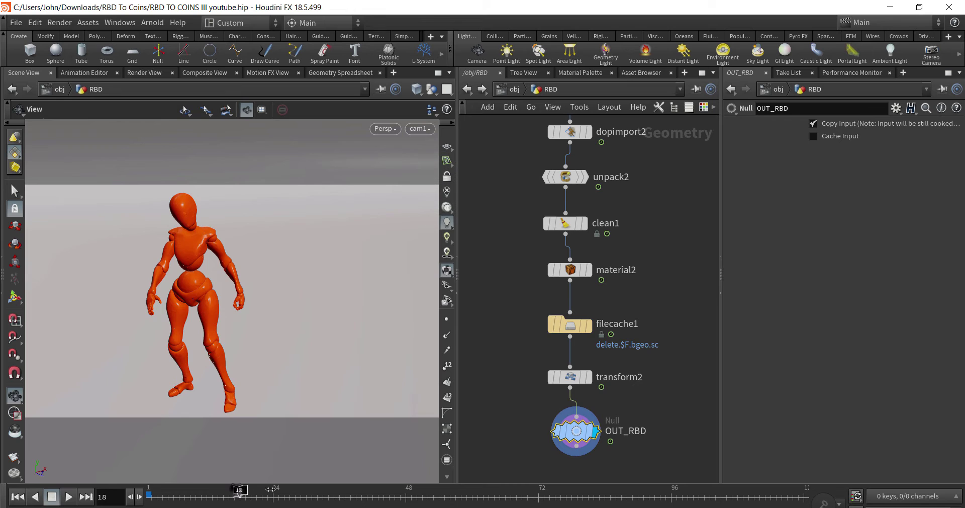
key(Down)
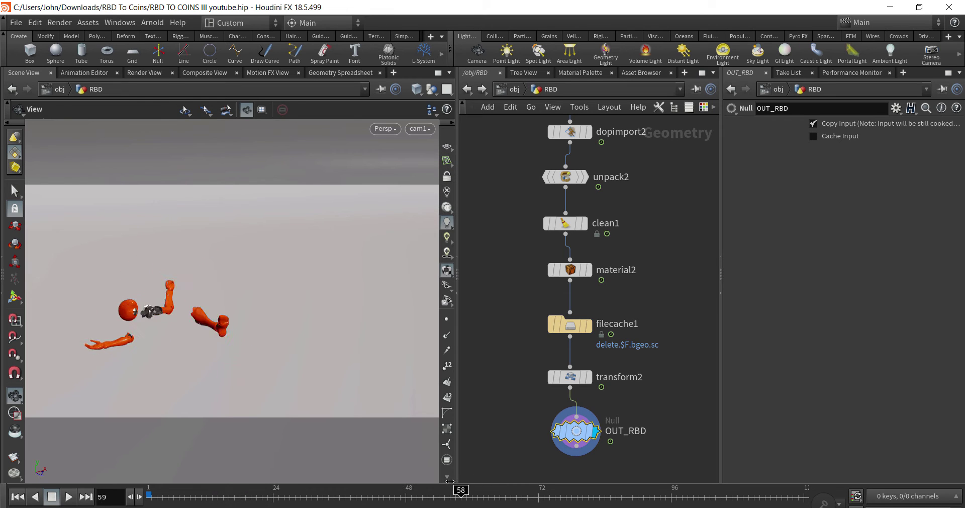
key(ctrl+Up)
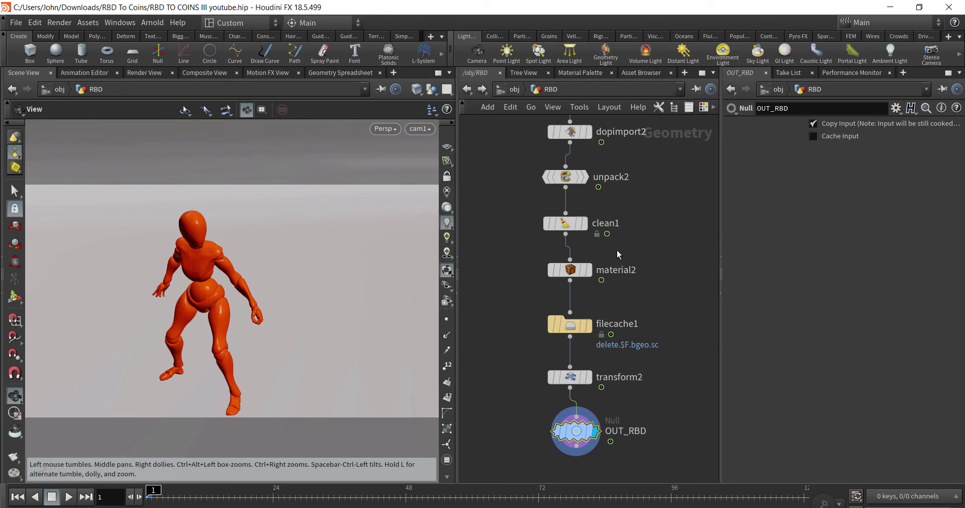
Zoom out the network and go up to the /obj level.
scroll(618, 254, down, 2)
scroll(608, 302, down, 2)
scroll(599, 354, down, 2)
scroll(590, 358, down, 2)
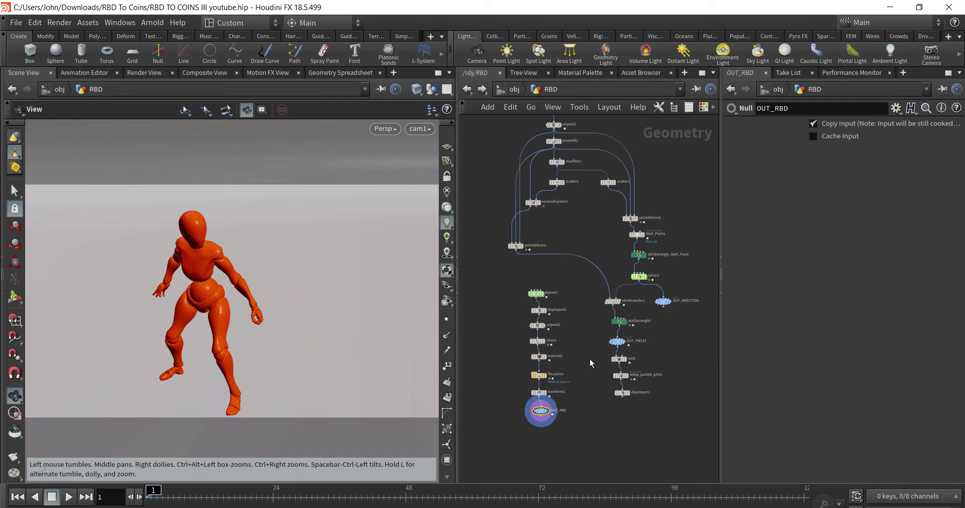
key(u)
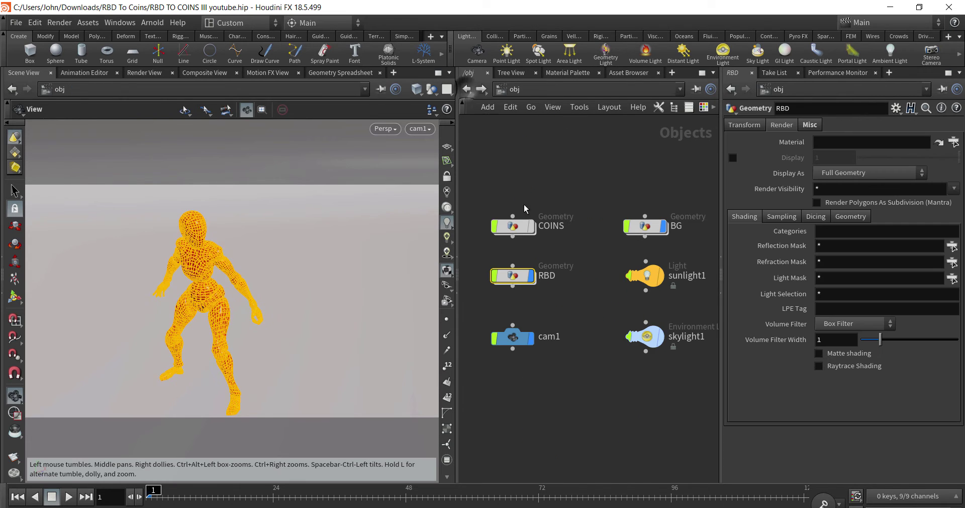
Inside COINS, display the scatter1 points, then pointdeform3 with its capture settings.
double_click(512, 228)
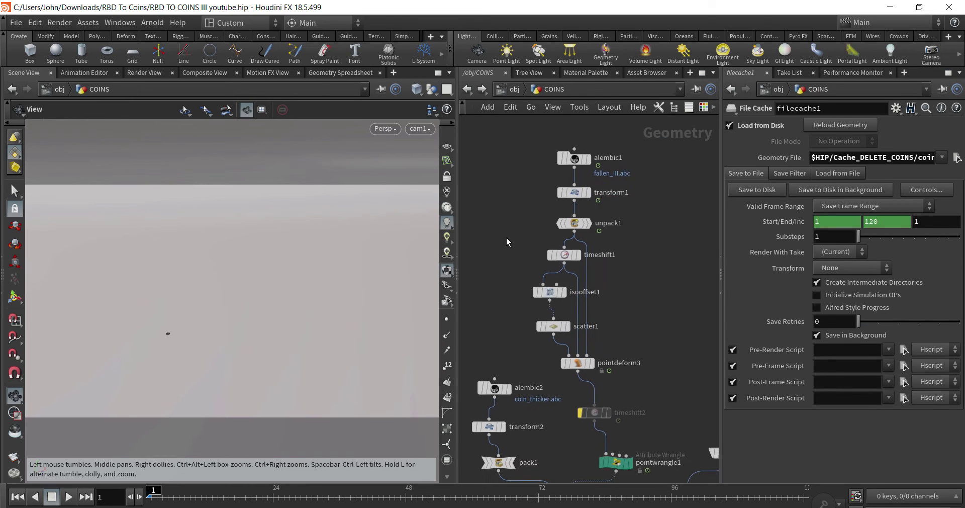
scroll(523, 236, up, 2)
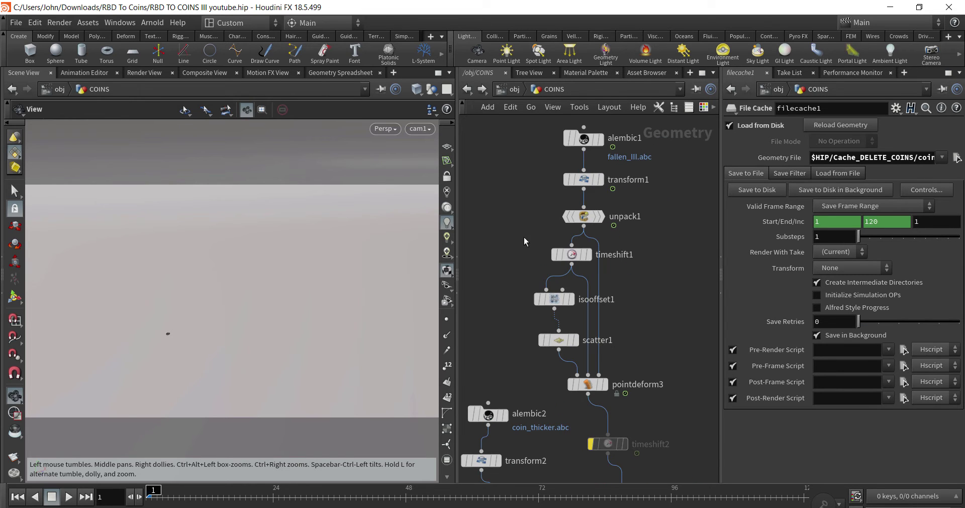
click(576, 340)
middle_drag(649, 347, 647, 280)
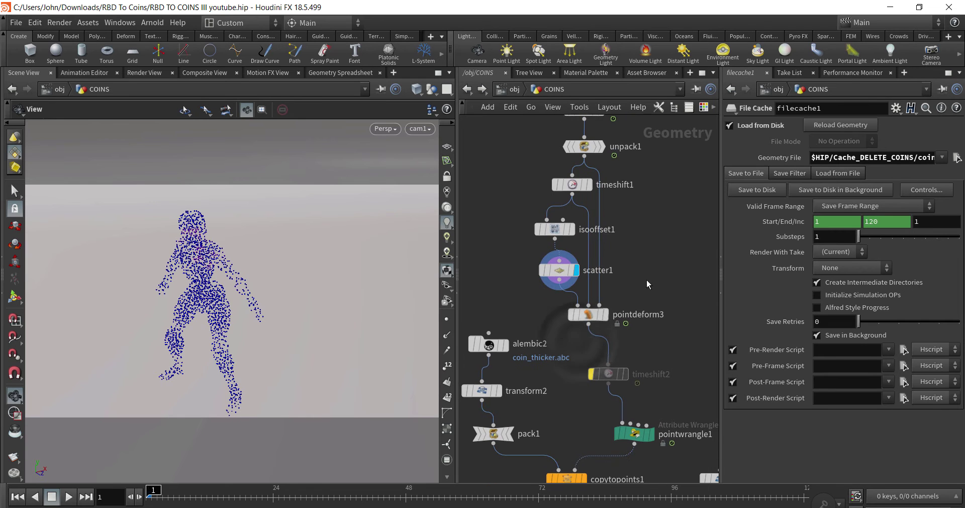
click(604, 314)
click(588, 315)
Select all of pointwrangle1's VEX code and center copytopoints1 in the network.
mouse_move(573, 405)
middle_down()
mouse_move(584, 328)
mouse_move(577, 296)
middle_up()
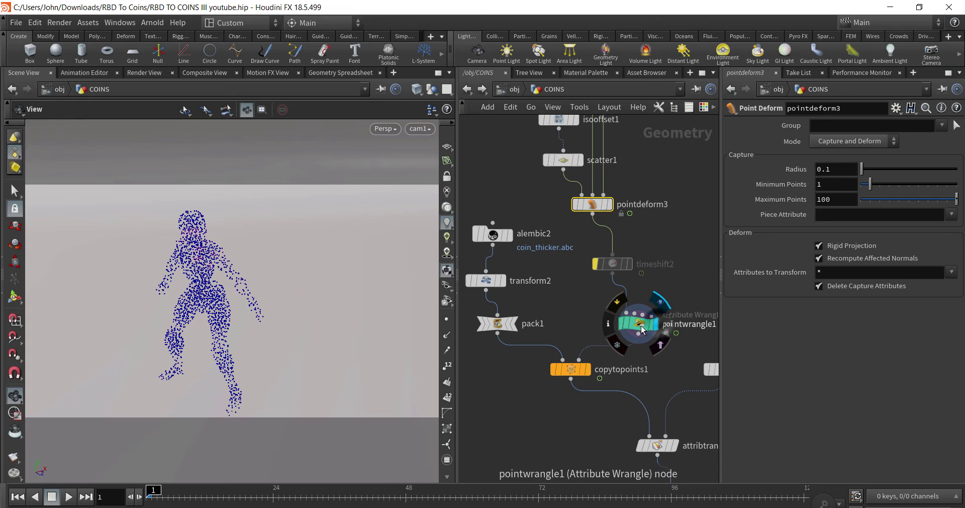
click(641, 325)
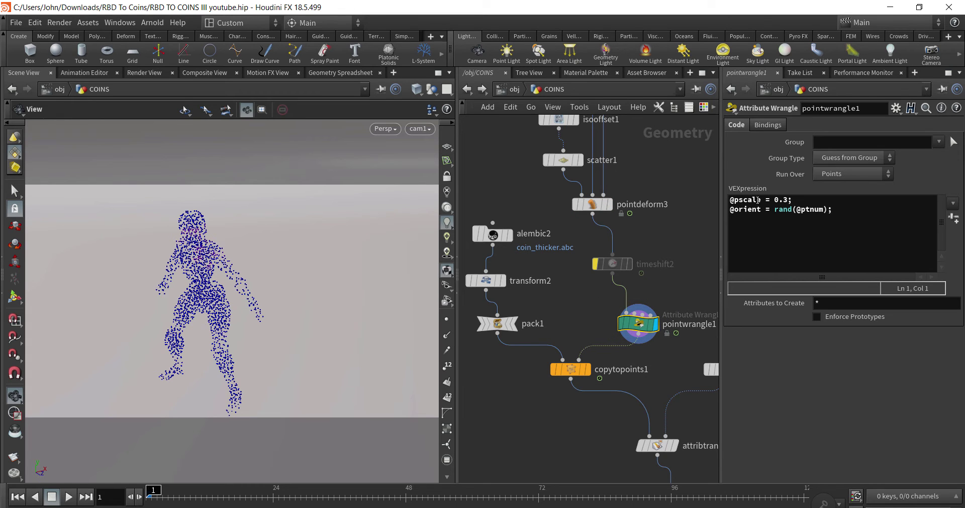
double_click(837, 212)
key(ctrl+a)
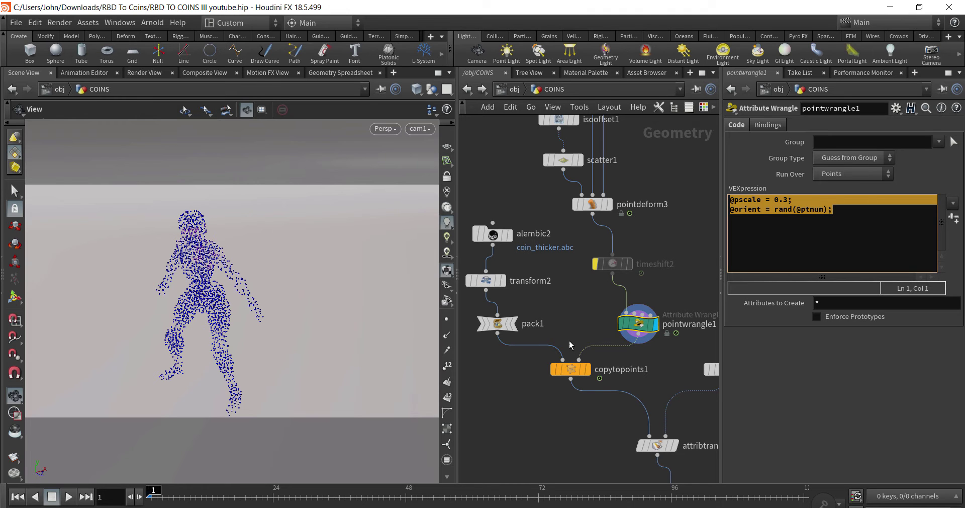
middle_drag(570, 341, 596, 325)
click(612, 352)
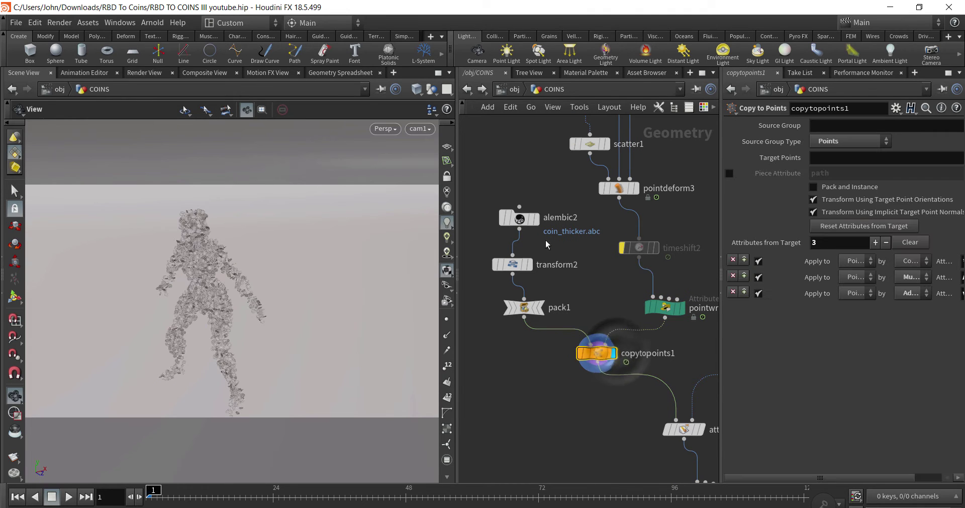
click(535, 218)
click(520, 217)
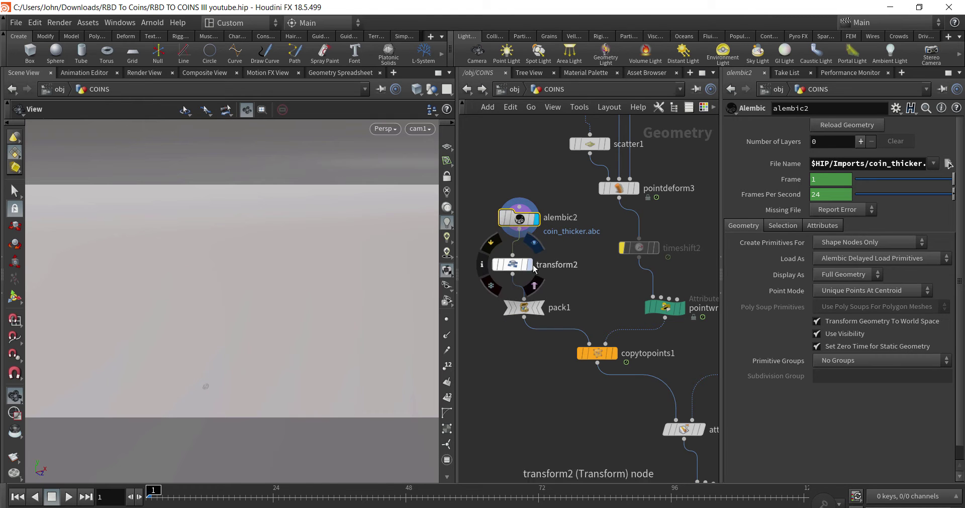
click(528, 264)
click(512, 265)
click(541, 307)
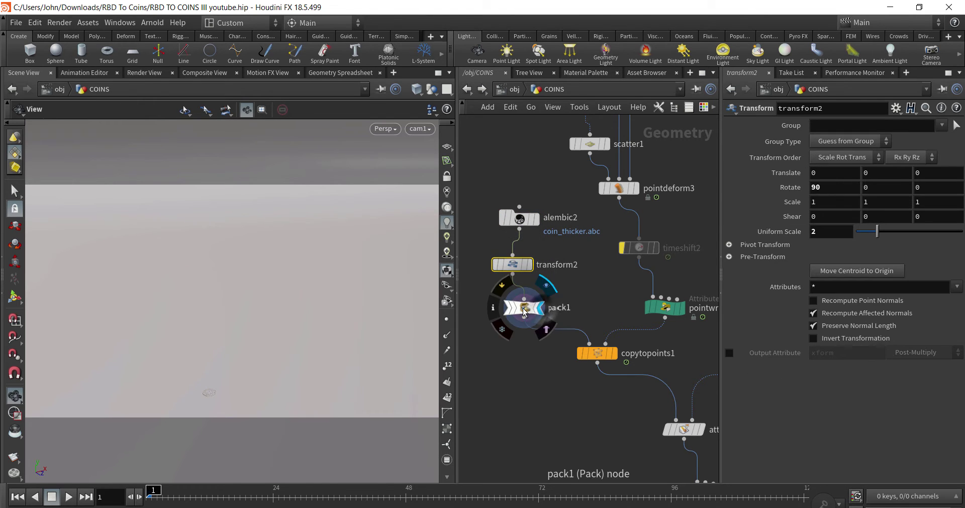
click(524, 307)
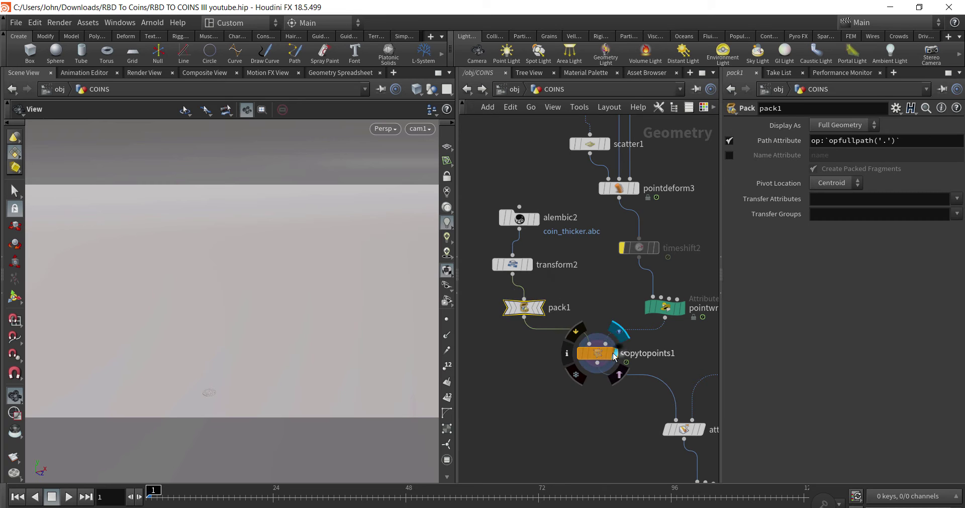
click(597, 353)
click(614, 353)
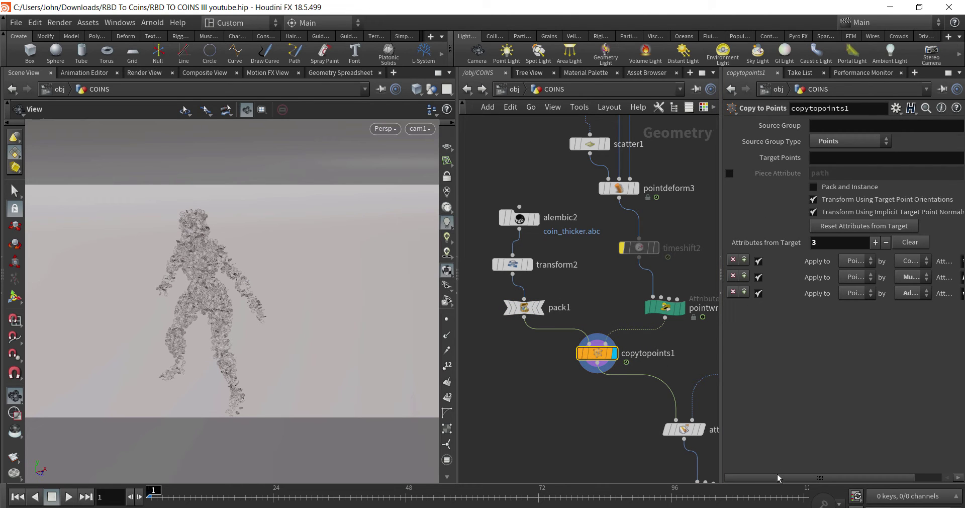
drag(778, 477, 848, 477)
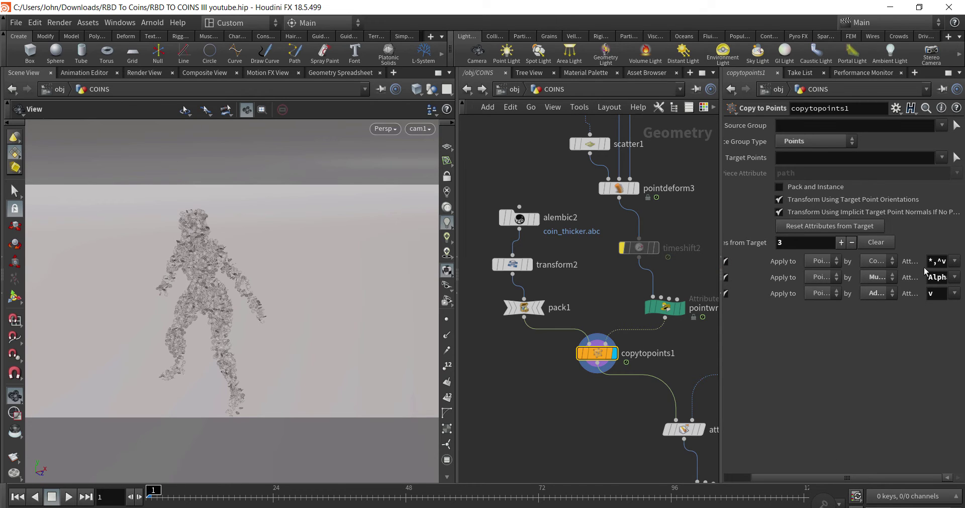
drag(950, 260, 962, 260)
middle_drag(610, 429, 534, 317)
scroll(534, 316, down, 3)
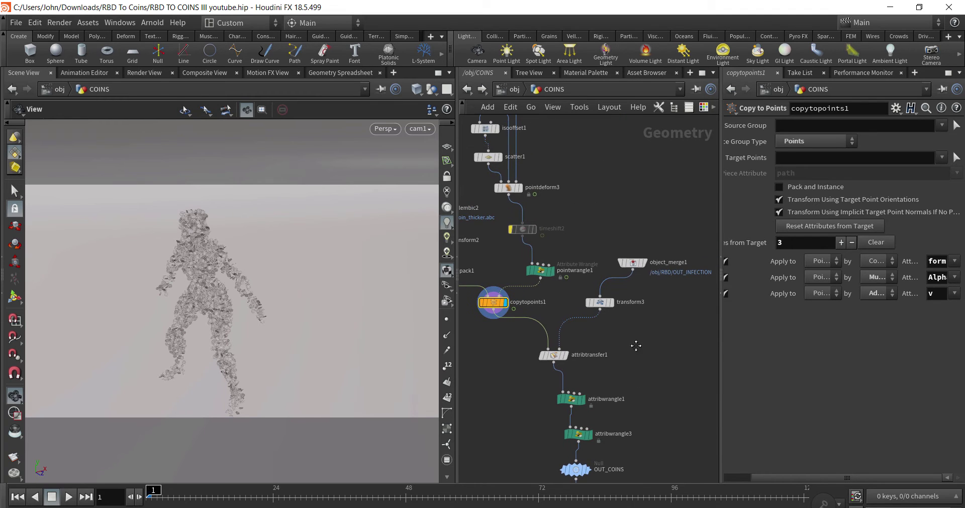
Display object_merge1 and zoom in to read its /obj/RBD/OUT_INFECTION path.
click(632, 263)
click(644, 263)
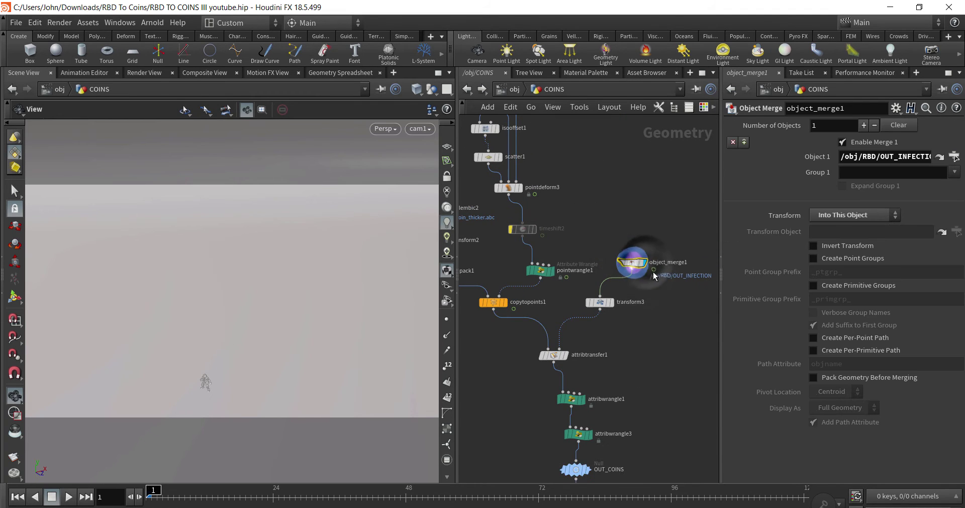
scroll(677, 284, up, 3)
scroll(683, 279, up, 3)
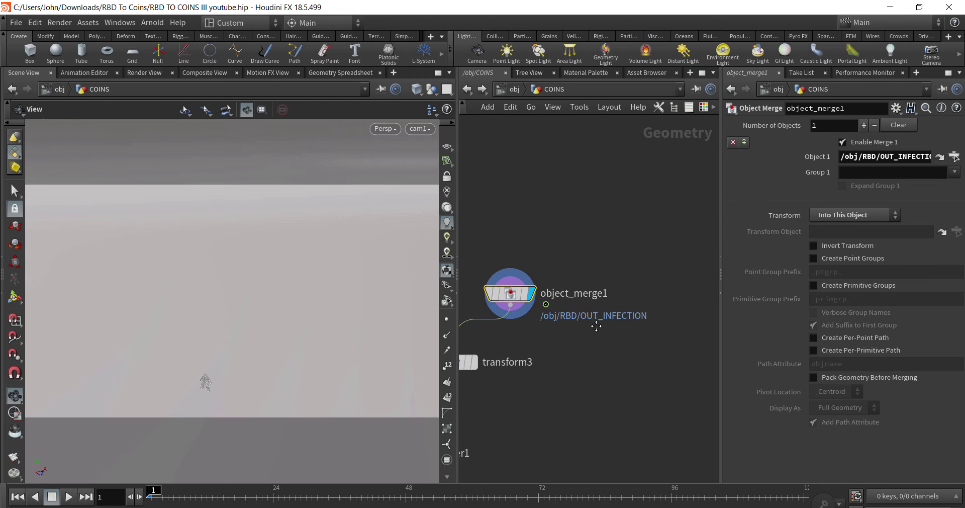
scroll(596, 323, up, 3)
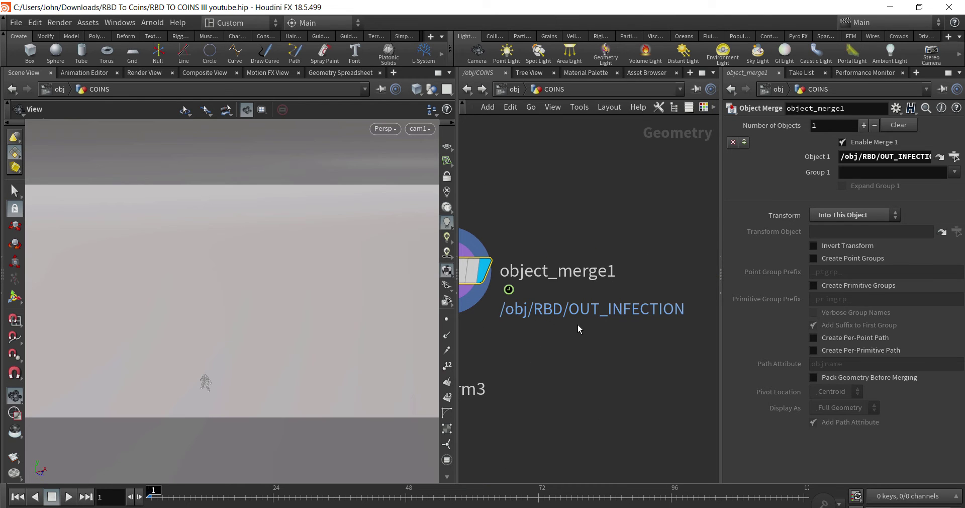
scroll(629, 341, down, 3)
scroll(608, 338, down, 2)
scroll(598, 327, down, 2)
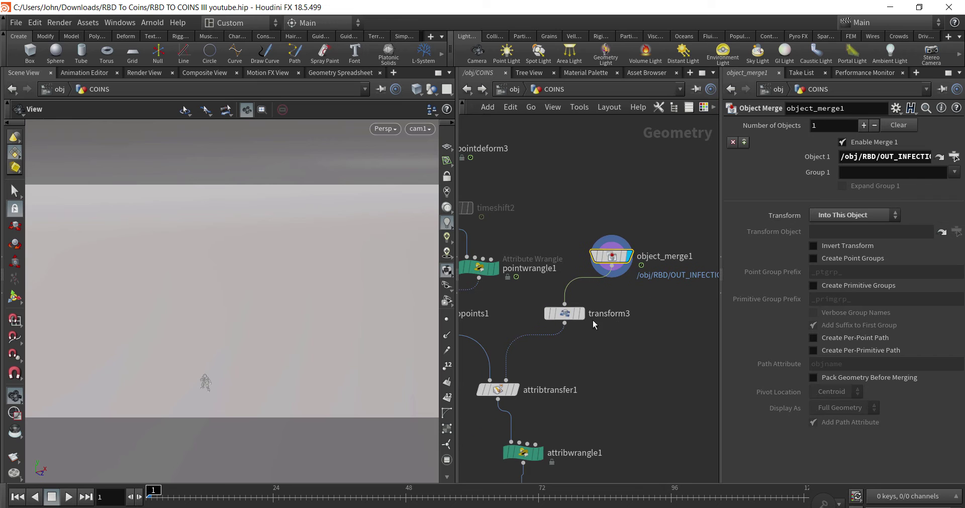
Display transform3 and highlight its uniform scale of 10.
click(580, 315)
click(578, 315)
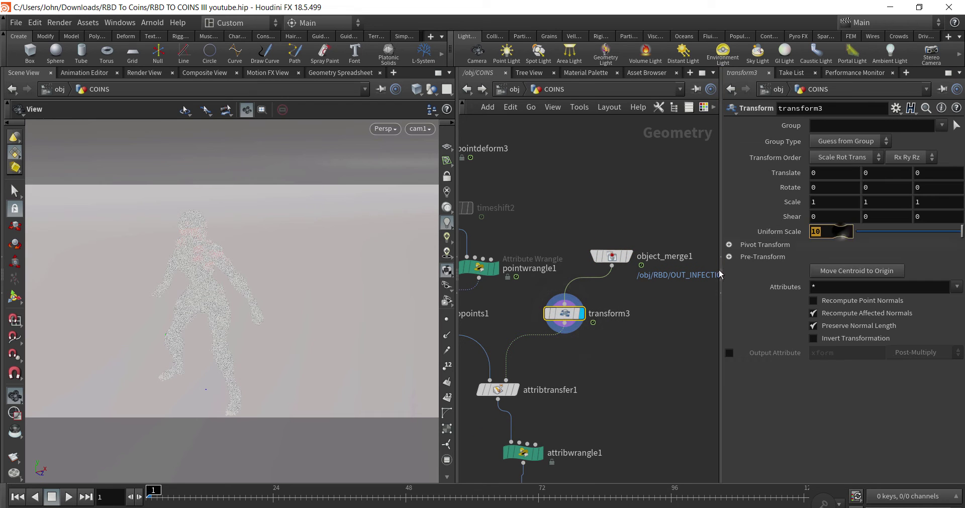
mouse_move(662, 325)
middle_down()
mouse_move(677, 315)
mouse_move(668, 312)
middle_up()
scroll(677, 315, down, 3)
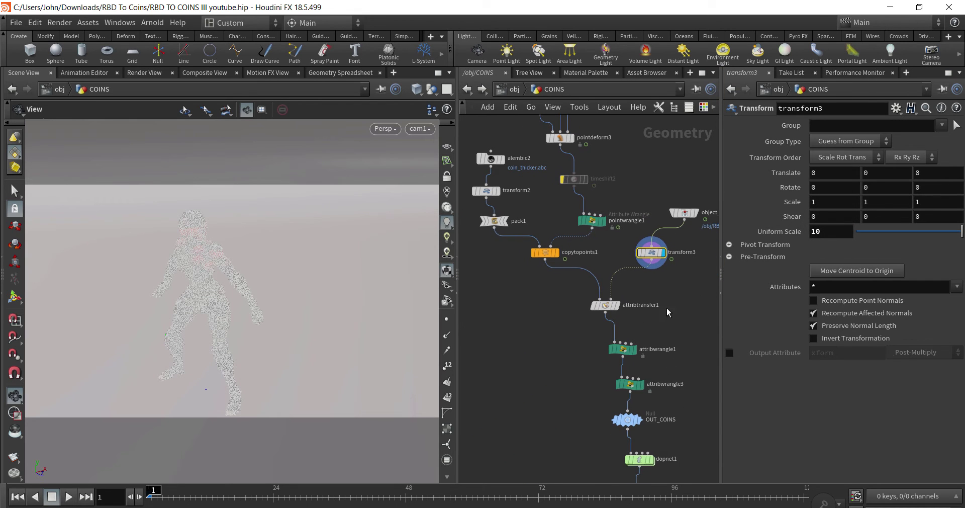
Display attribtransfer1, scrub to watch the figure fall apart, then return to frame 1.
click(622, 306)
scroll(638, 325, down, 3)
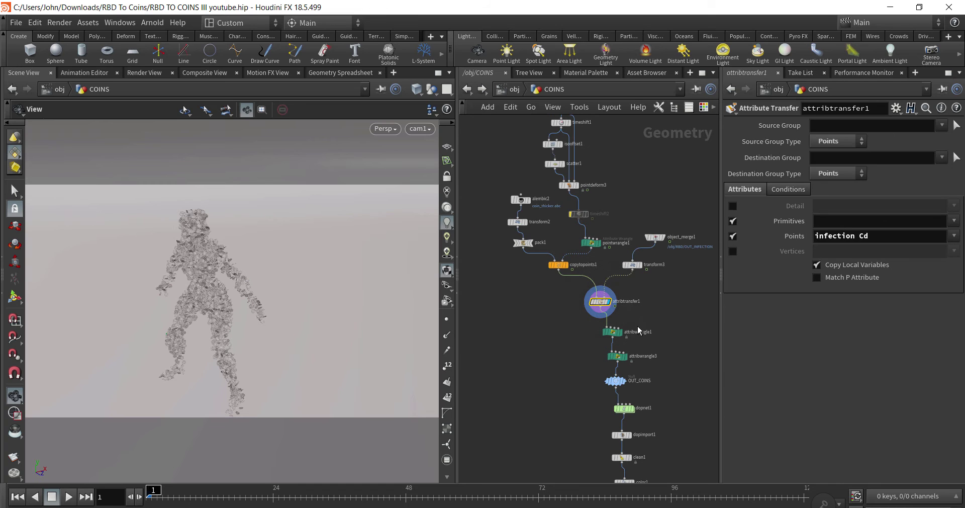
scroll(638, 324, up, 2)
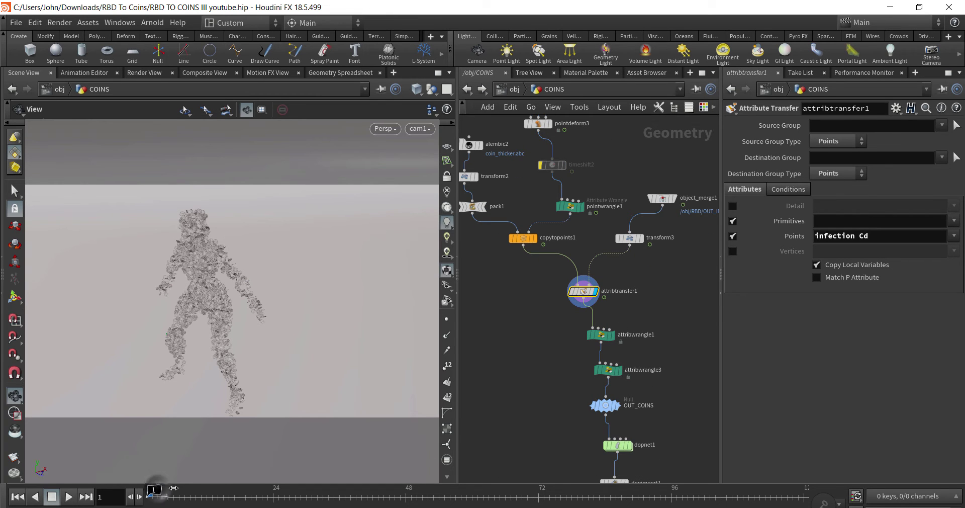
mouse_move(154, 489)
mouse_down()
mouse_move(278, 490)
mouse_move(419, 454)
mouse_up()
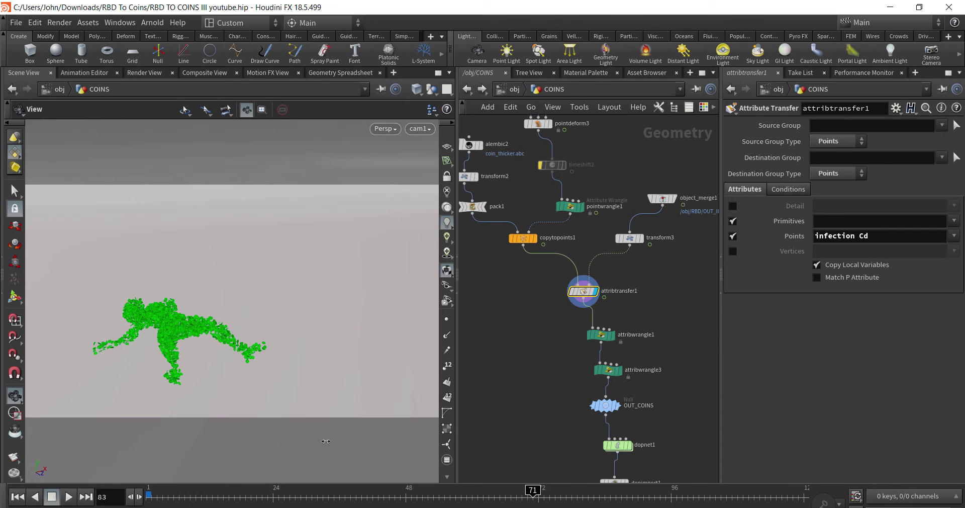
drag(279, 490, 151, 491)
Read attribwrangle1's infection code, then attribwrangle3's packed_prim naming code.
middle_drag(526, 376, 523, 331)
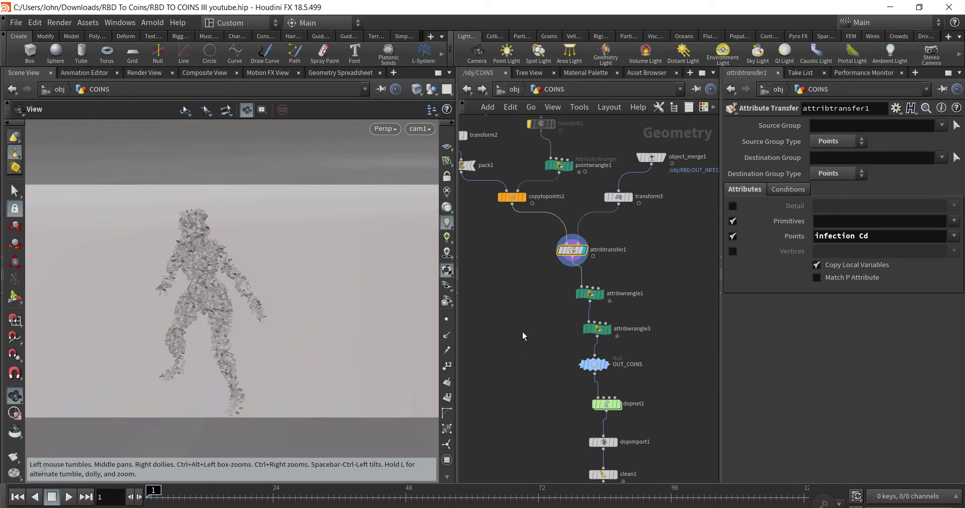
click(591, 294)
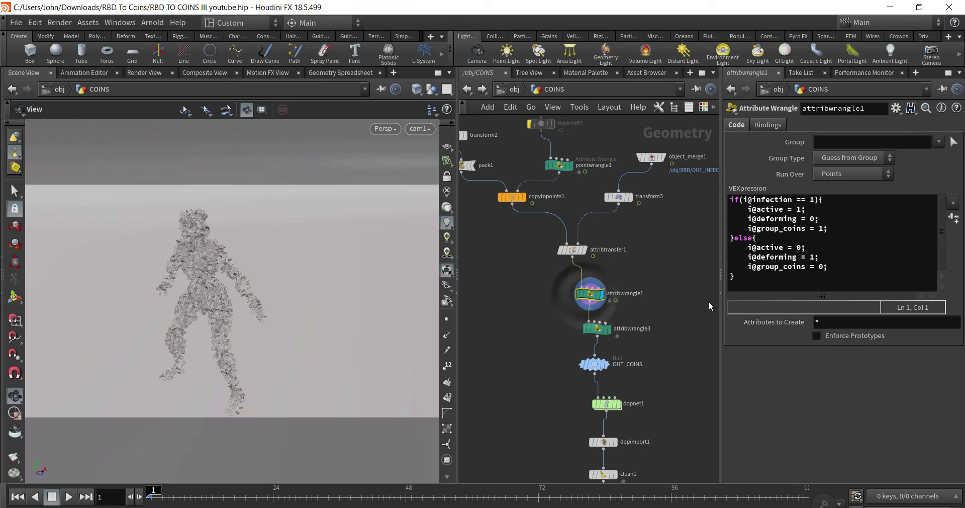
mouse_move(739, 281)
mouse_down()
mouse_move(703, 243)
mouse_move(730, 197)
mouse_up()
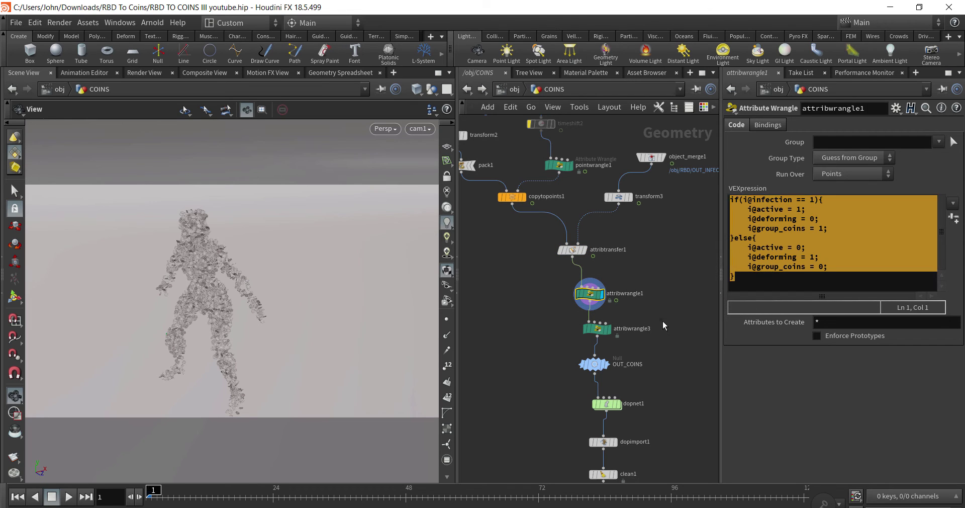
click(598, 329)
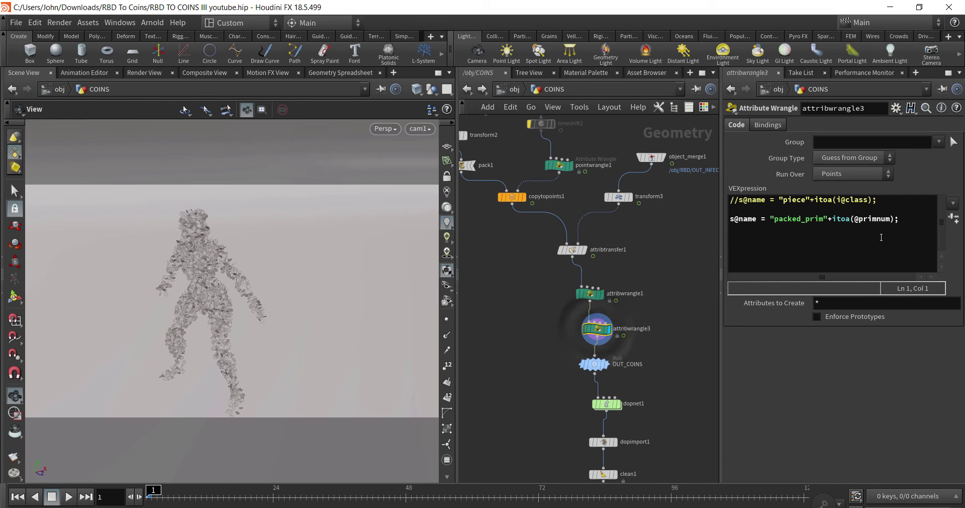
Review attribwrangle3's packed_prim naming line and its node info.
triple_click(907, 223)
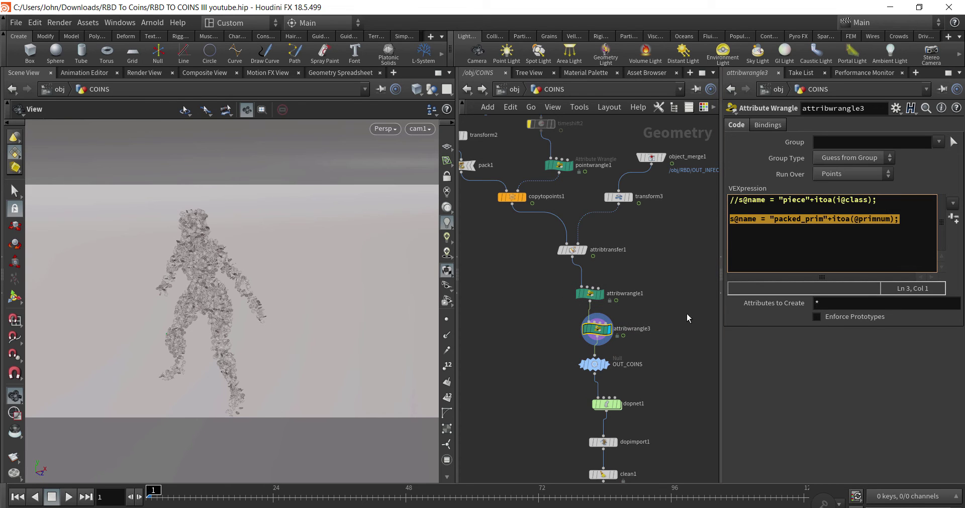
mouse_move(597, 329)
click(577, 329)
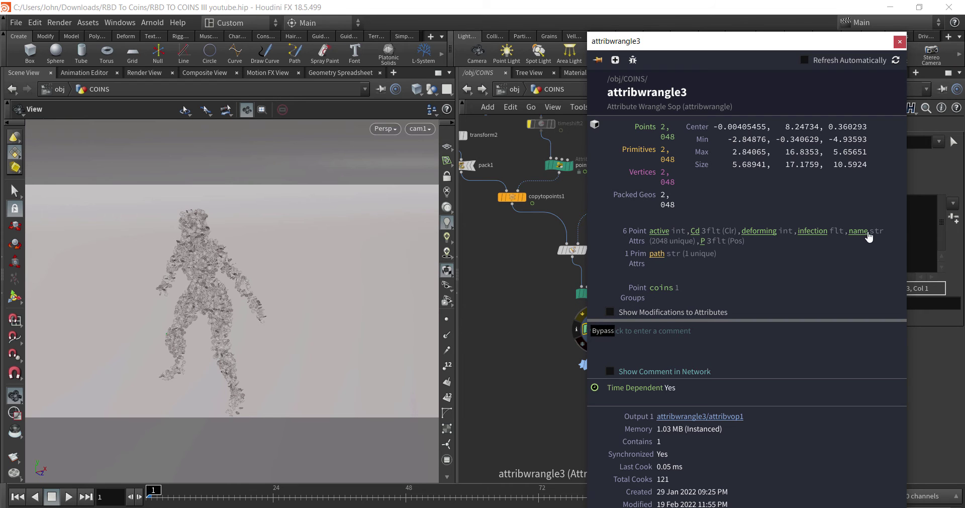
click(900, 41)
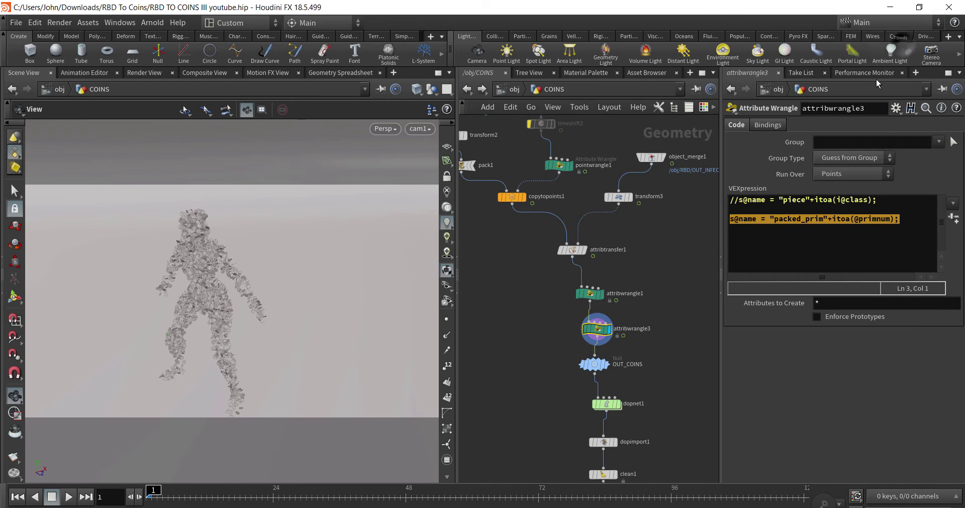
Read OUT_COINS' packed_prim point names in a widened spreadsheet name column, and display dopnet1.
mouse_move(633, 365)
middle_down()
mouse_move(625, 289)
mouse_move(587, 274)
middle_up()
click(595, 288)
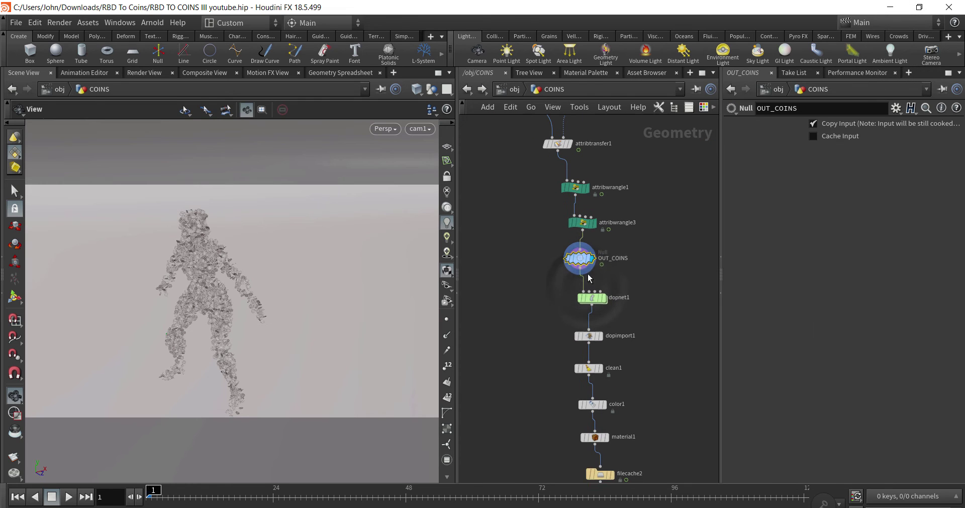
click(330, 74)
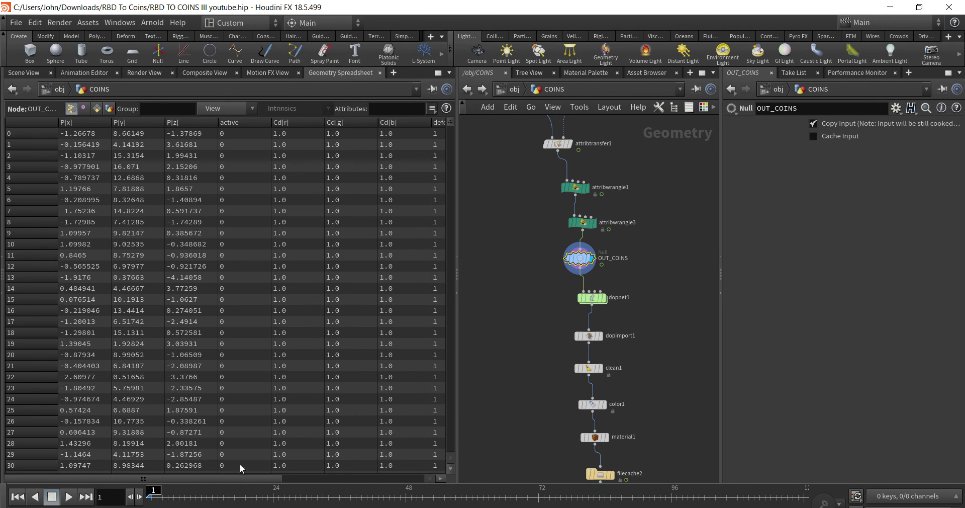
drag(163, 478, 304, 479)
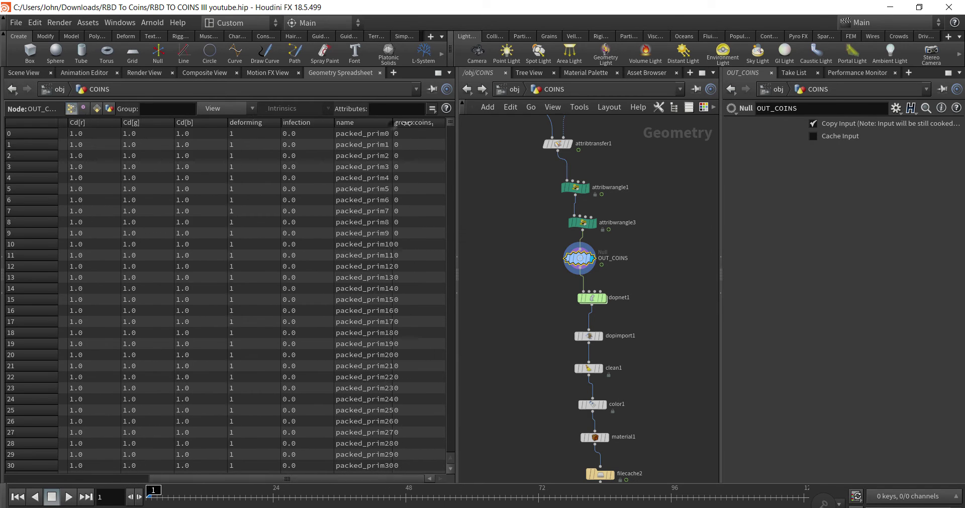
drag(393, 122, 417, 122)
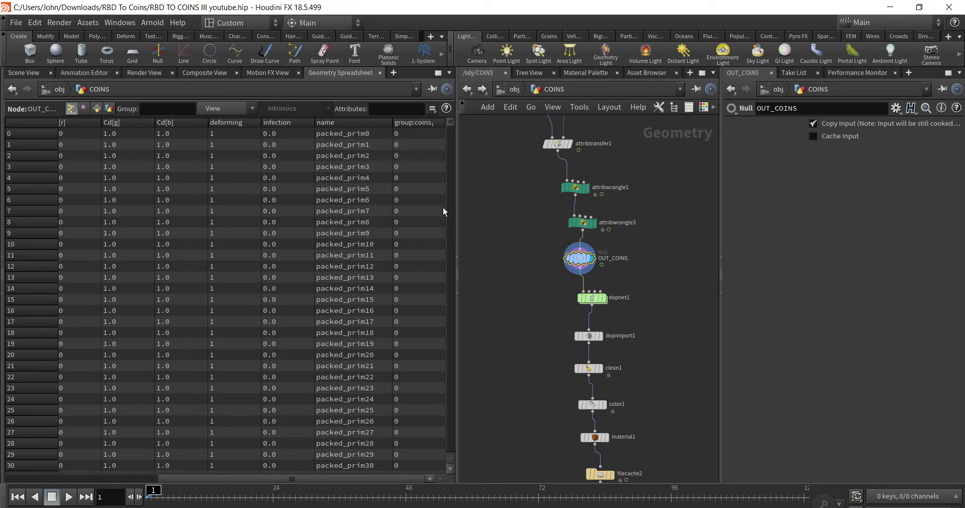
click(605, 298)
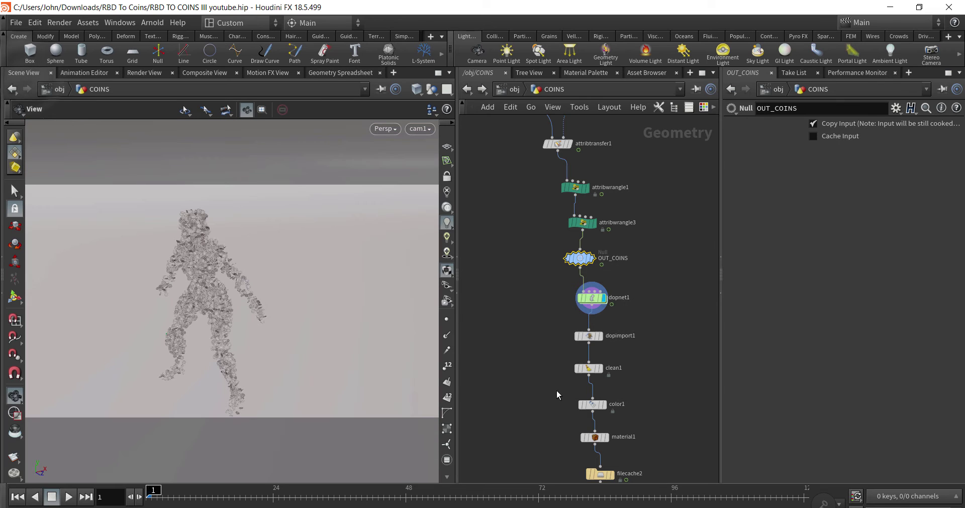
Display dopimport1, and inspect dopnet1's popwrangle1 velocity code and Coins RBD Packed Object settings.
middle_drag(557, 390, 527, 329)
click(574, 278)
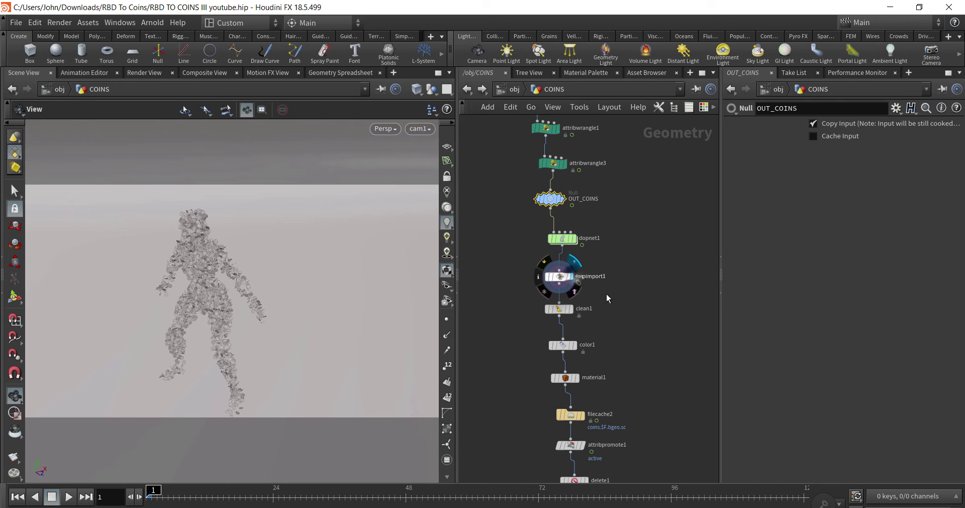
double_click(562, 237)
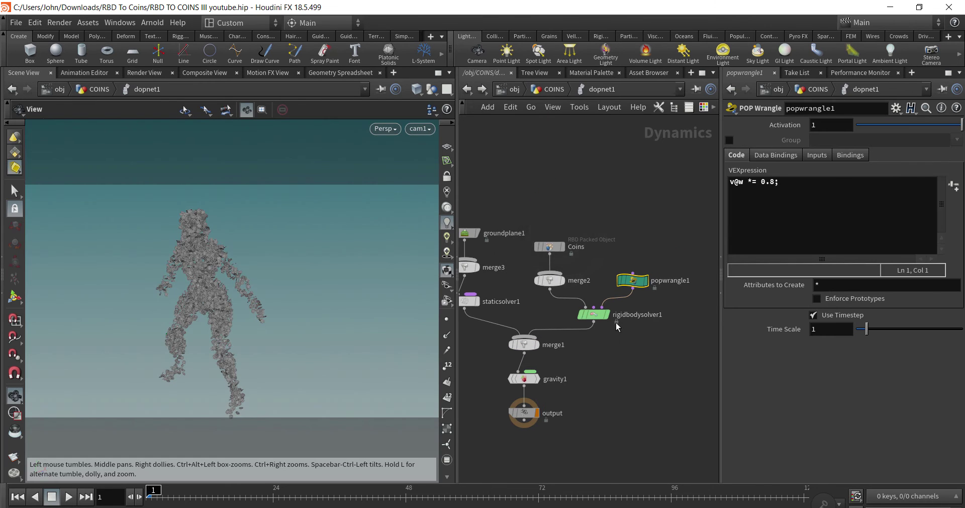
click(784, 189)
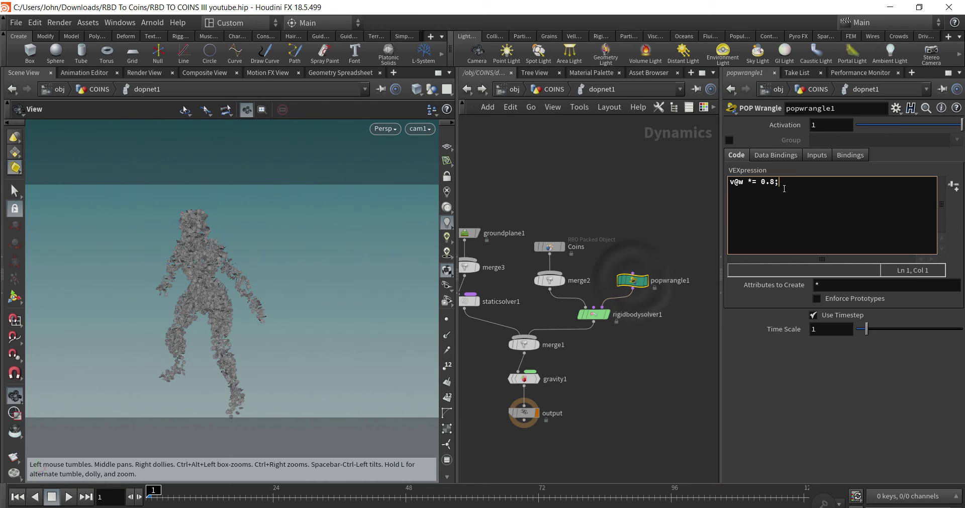
click(550, 246)
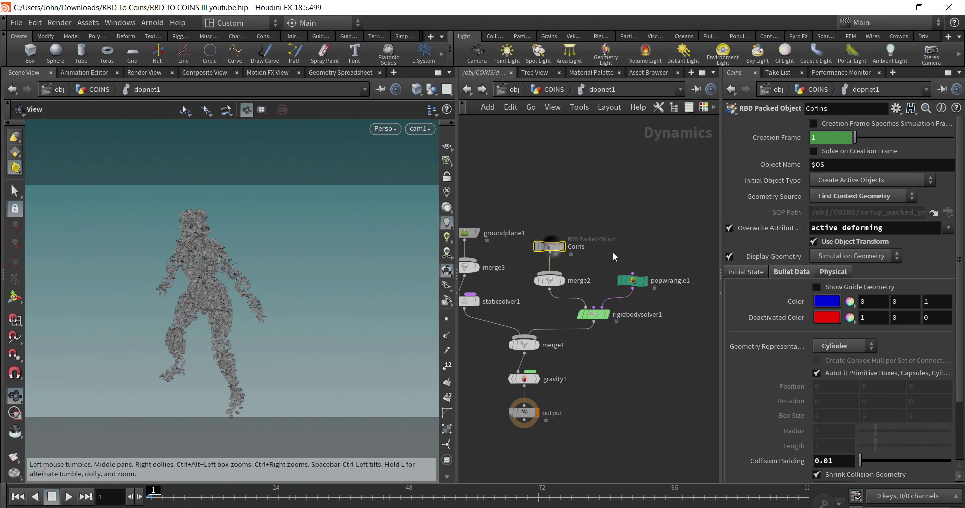
scroll(623, 388, down, 3)
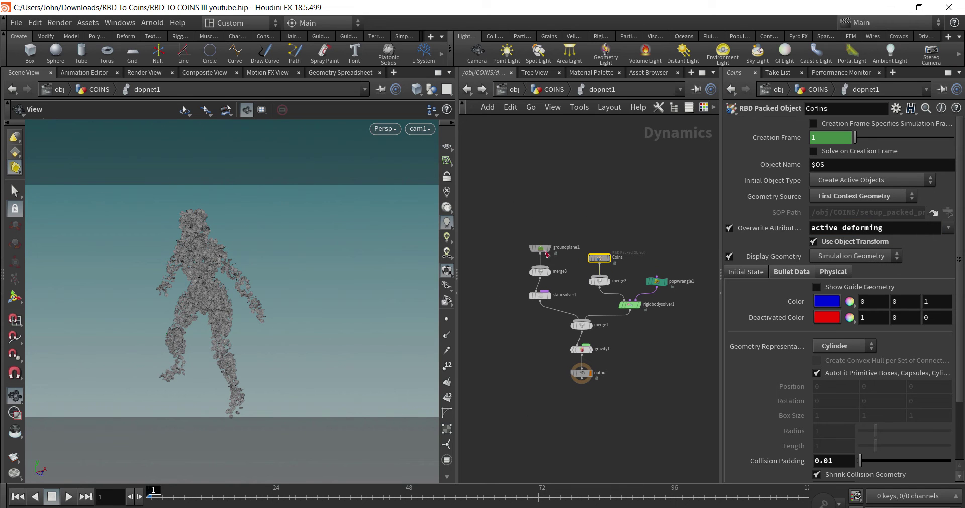
click(467, 90)
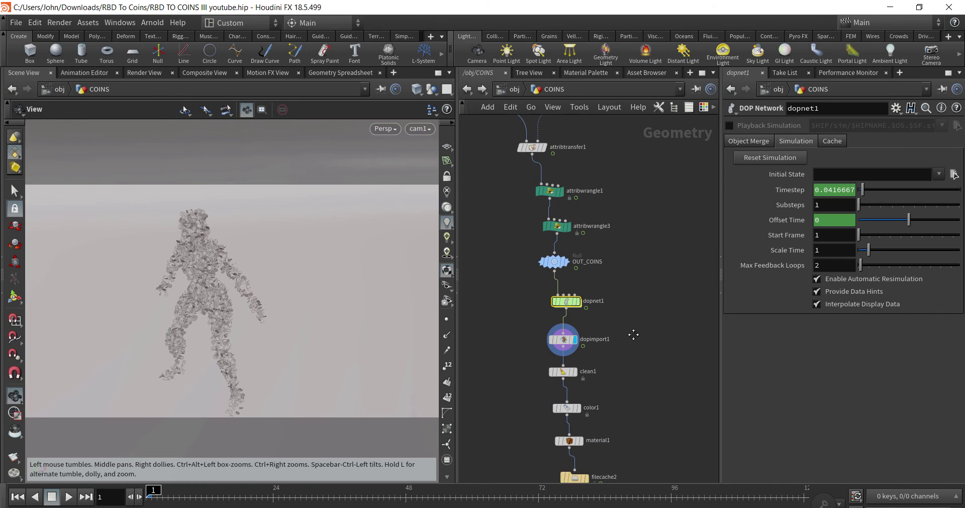
Display material1's output so the figure appears as dark coins.
middle_drag(645, 403, 628, 332)
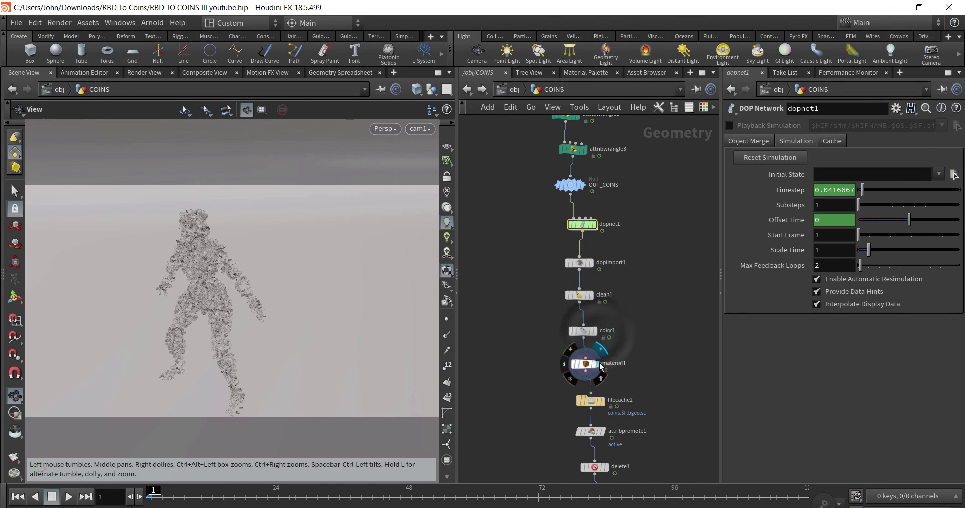
click(601, 366)
middle_drag(665, 416, 619, 320)
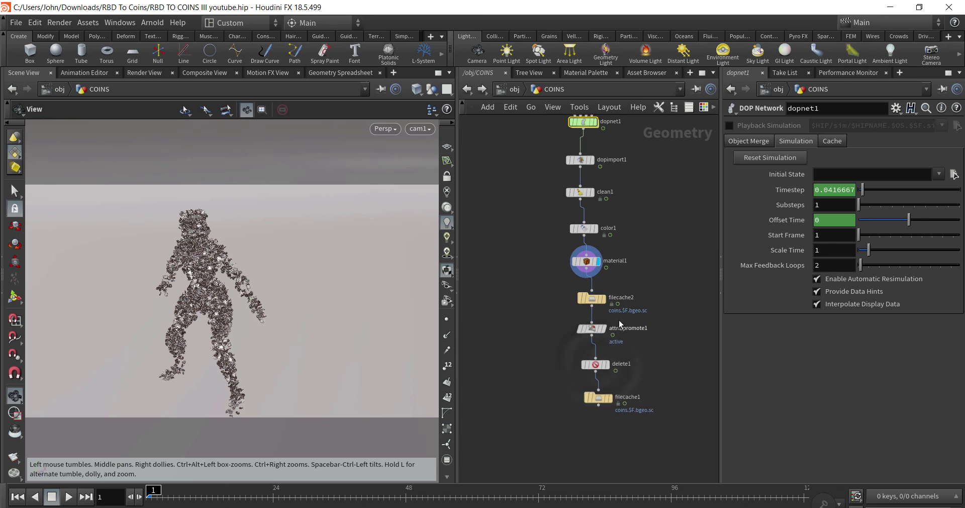
Play filecache2's cached coins and check attribpromote1 and filecache2's geometry info.
click(605, 298)
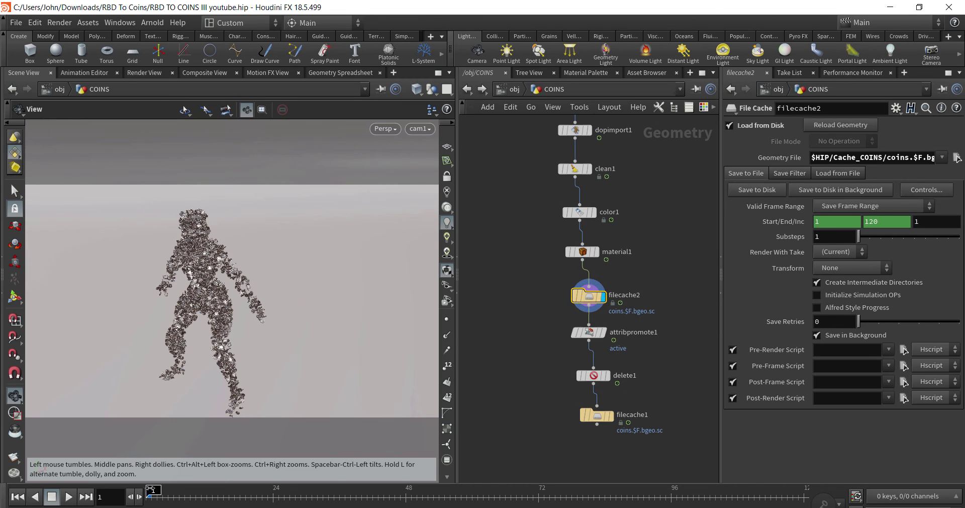
key(Up)
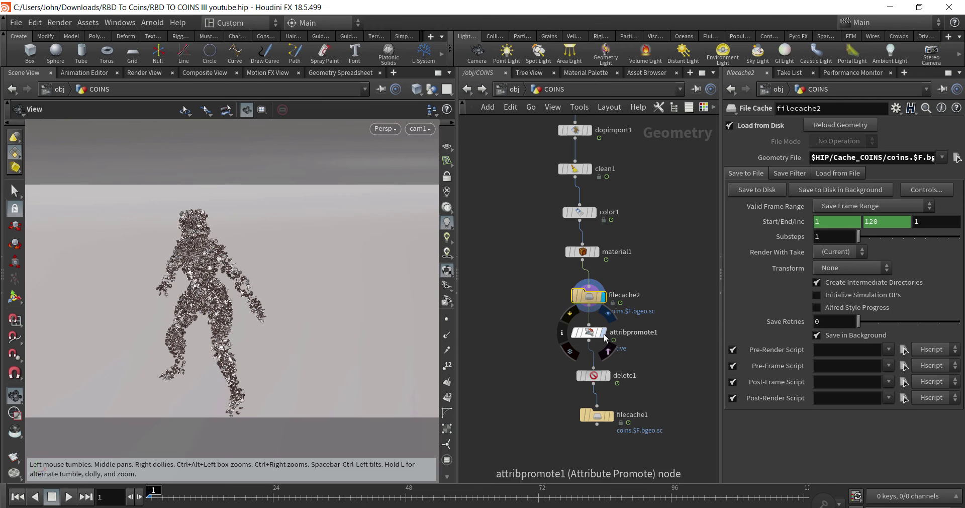
click(604, 333)
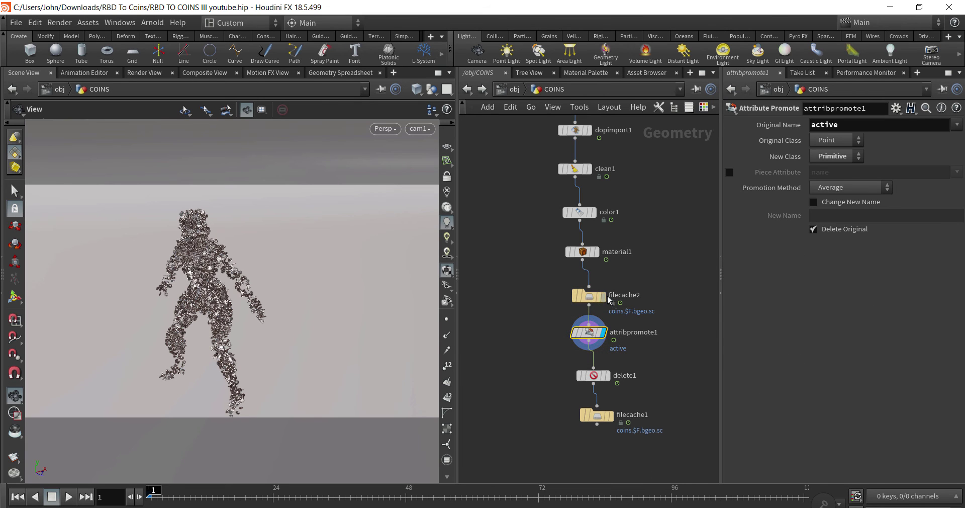
click(589, 296)
middle_click(585, 296)
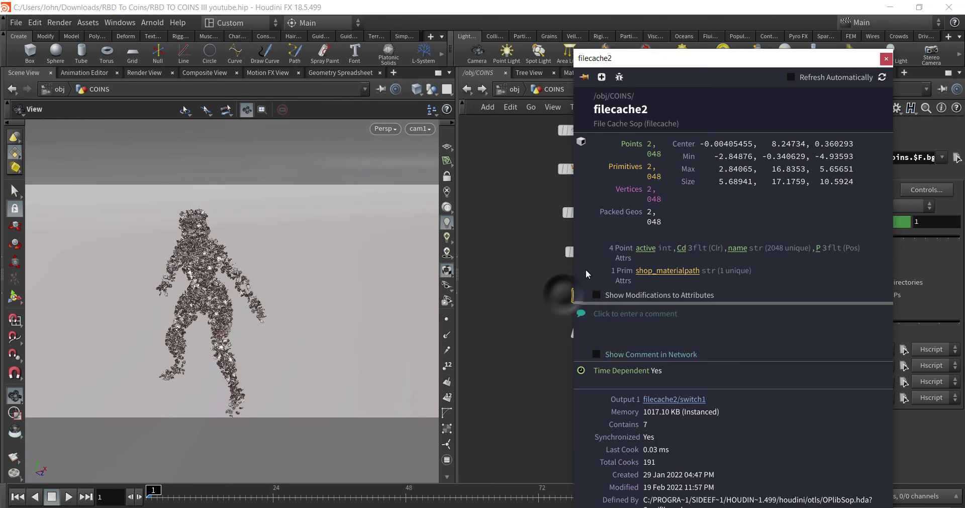
click(887, 59)
Recheck attribpromote1 and display delete1, leaving only active coins.
scroll(643, 369, up, 2)
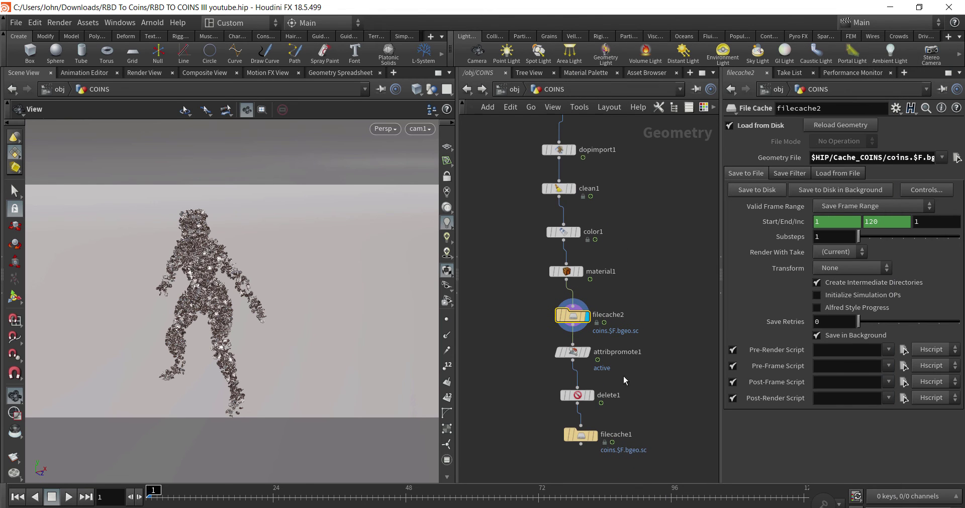
click(573, 352)
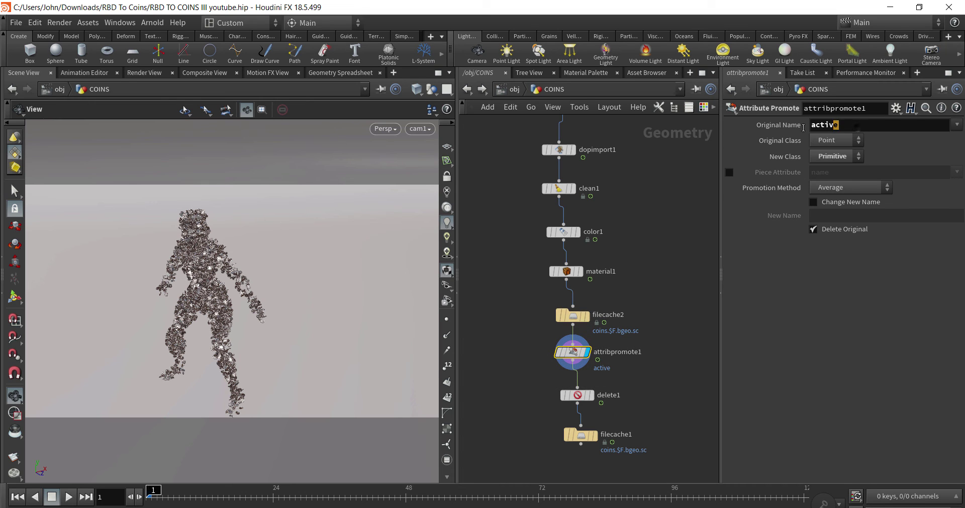
click(591, 395)
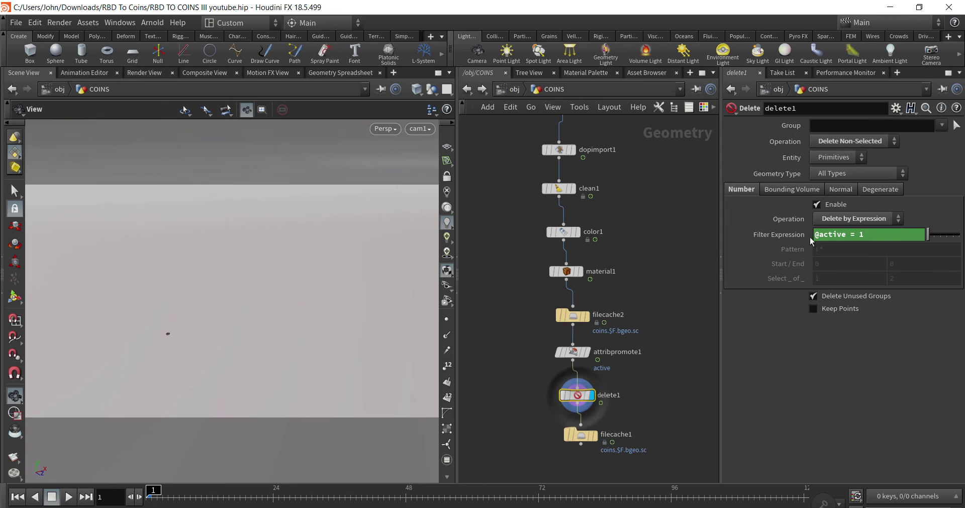
triple_click(878, 231)
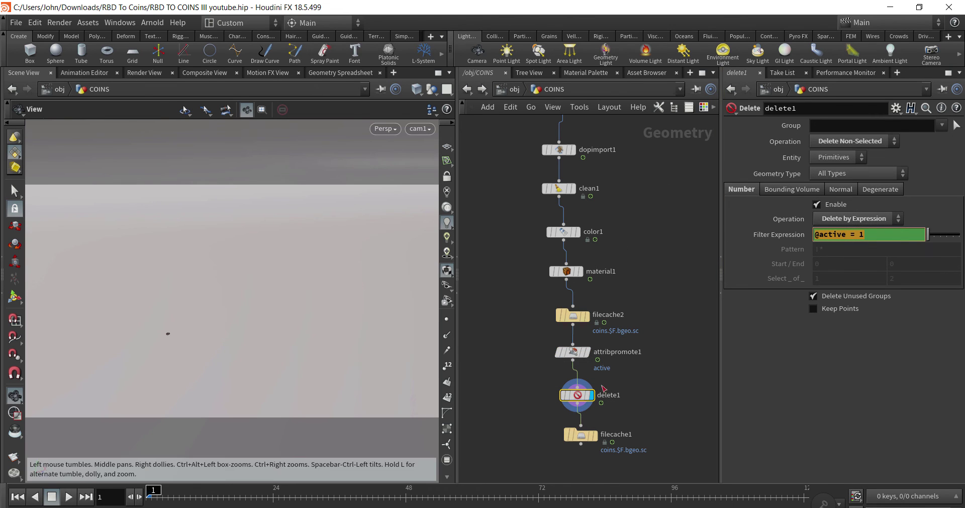
click(583, 434)
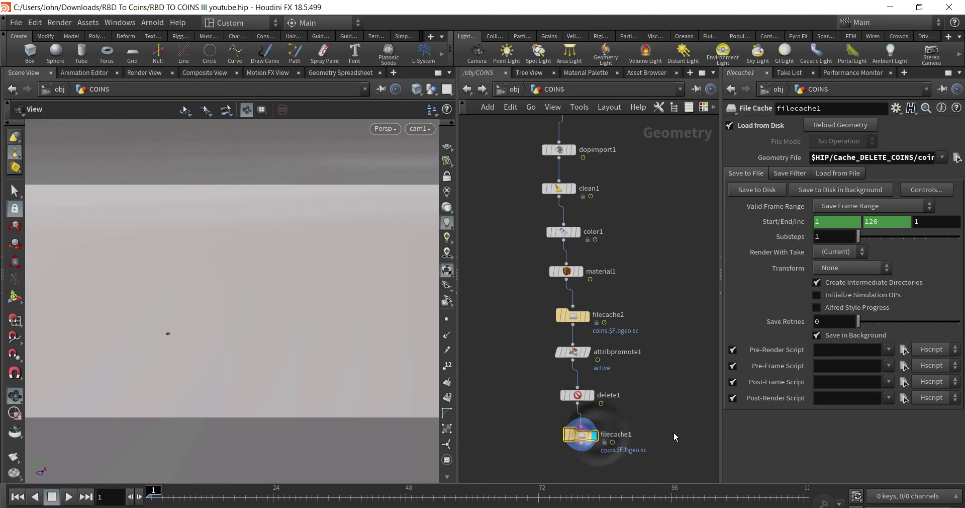
drag(162, 490, 224, 484)
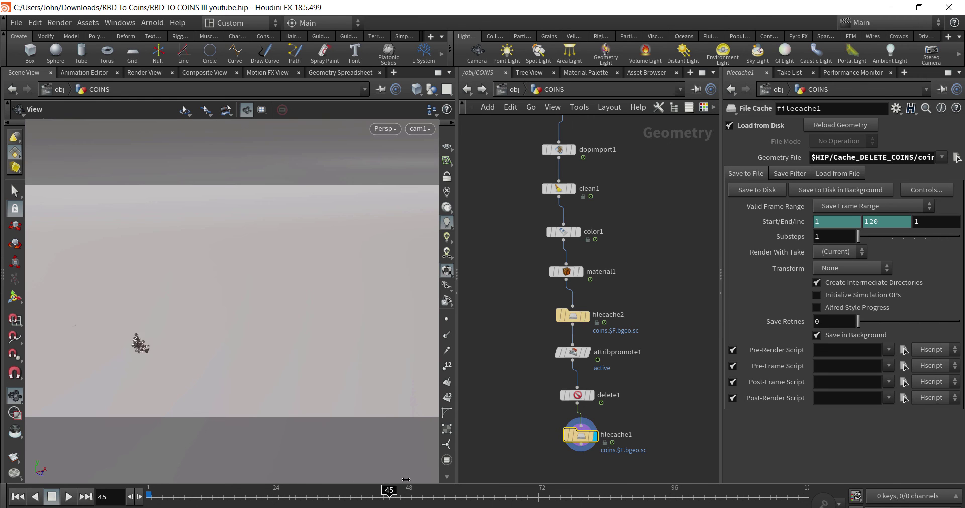
drag(427, 479, 824, 481)
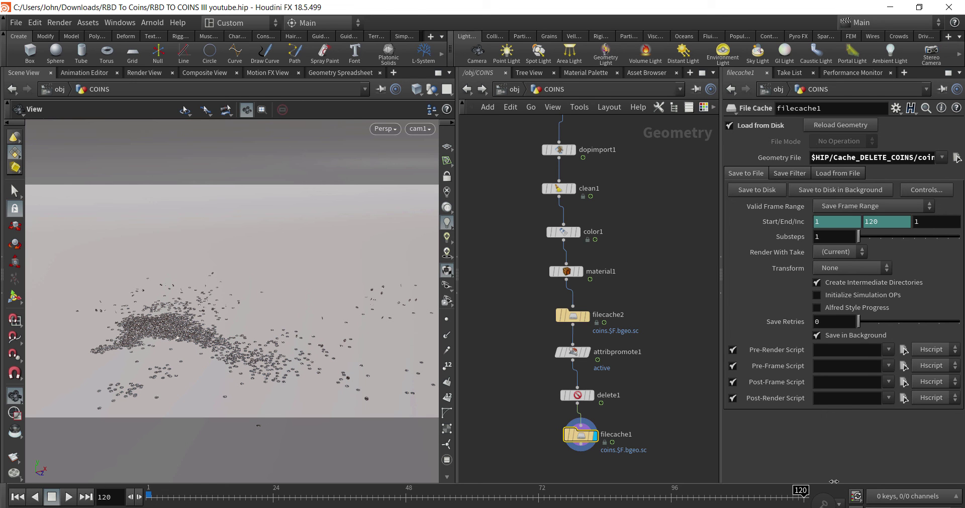
key(ctrl+Up)
At /obj, play the orange figure bursting into coins, scrub to around frame 60, and orbit.
click(466, 89)
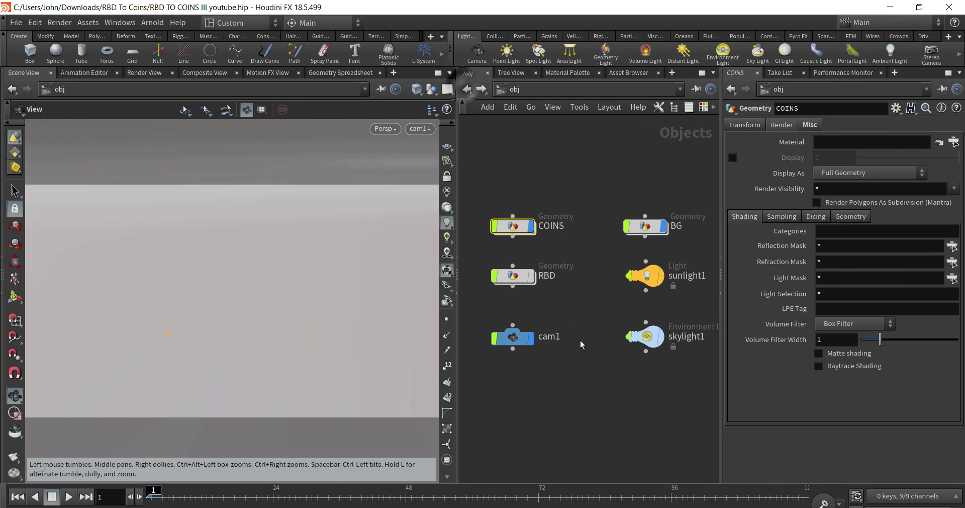
click(531, 275)
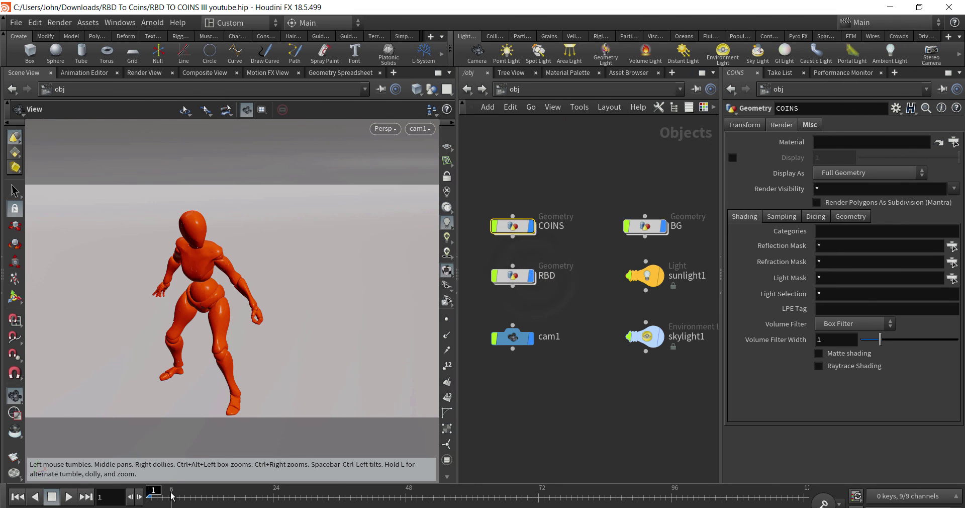
key(Up)
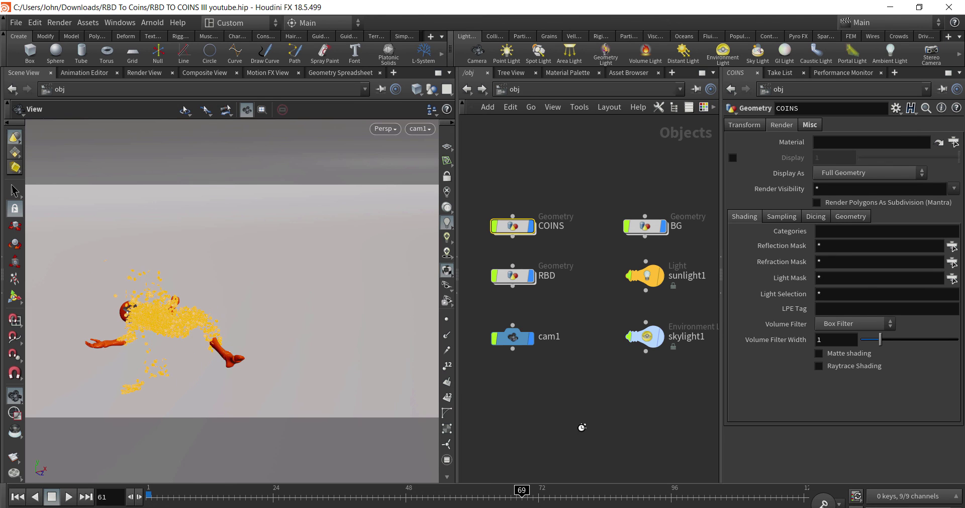
click(582, 428)
drag(497, 494, 456, 497)
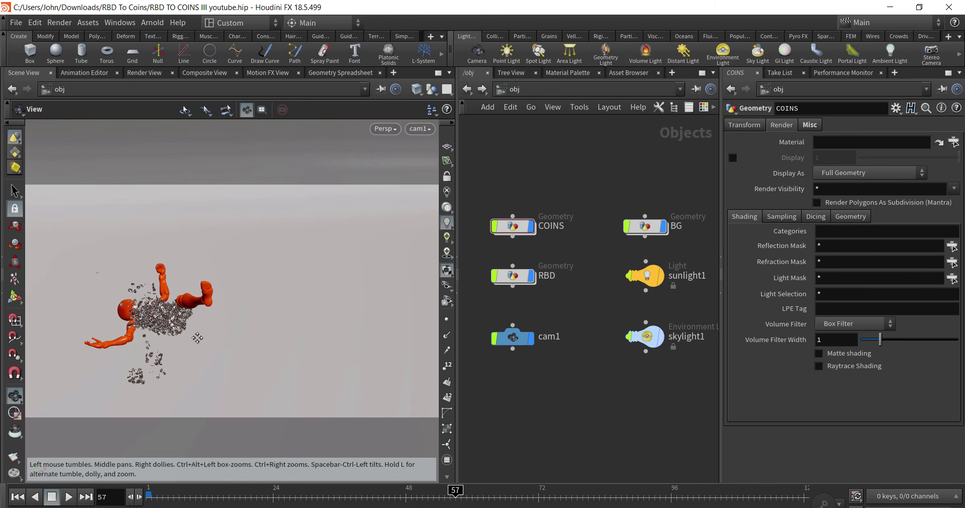
mouse_move(197, 338)
mouse_down()
mouse_move(290, 304)
mouse_move(305, 344)
mouse_move(267, 362)
mouse_move(281, 347)
mouse_up()
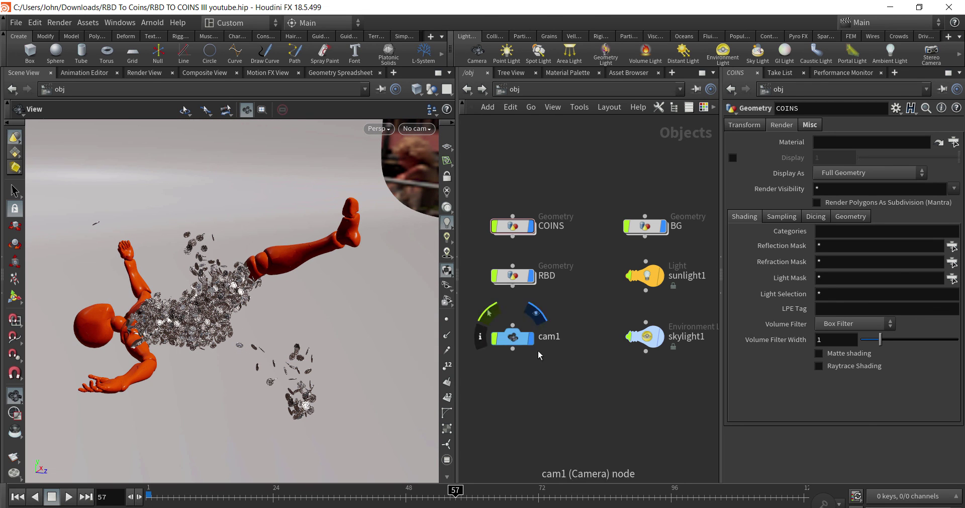
scroll(576, 397, down, 3)
scroll(583, 385, down, 2)
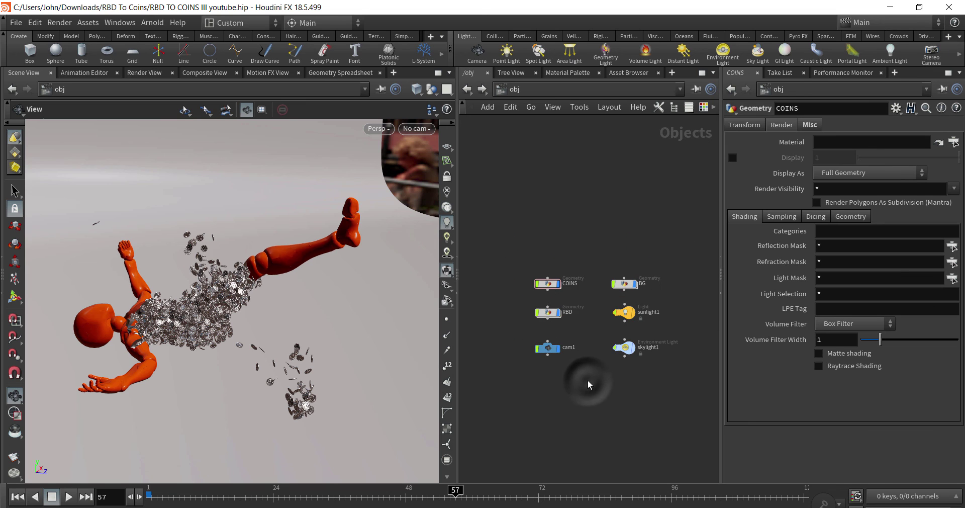
Frame the network and view the scene through cam1 with the camera locked.
key(h)
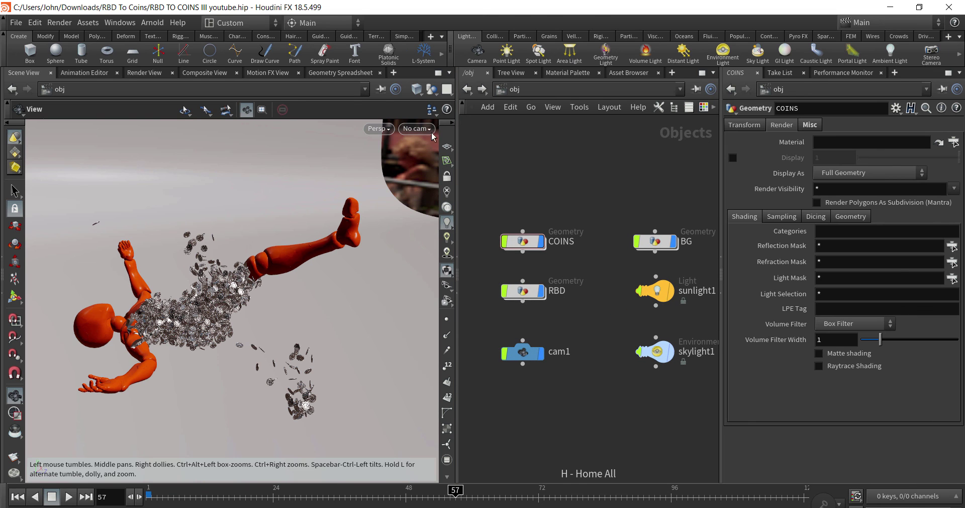
click(416, 128)
click(451, 177)
click(450, 176)
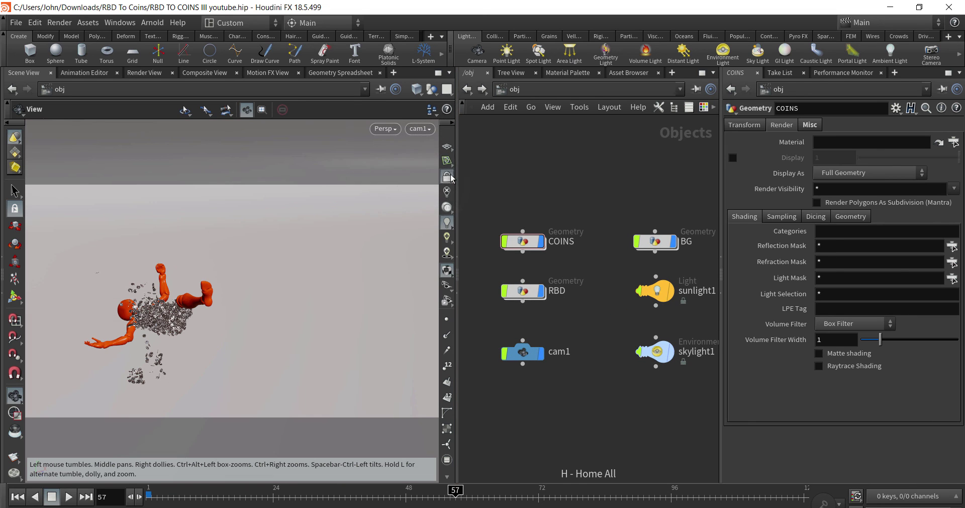